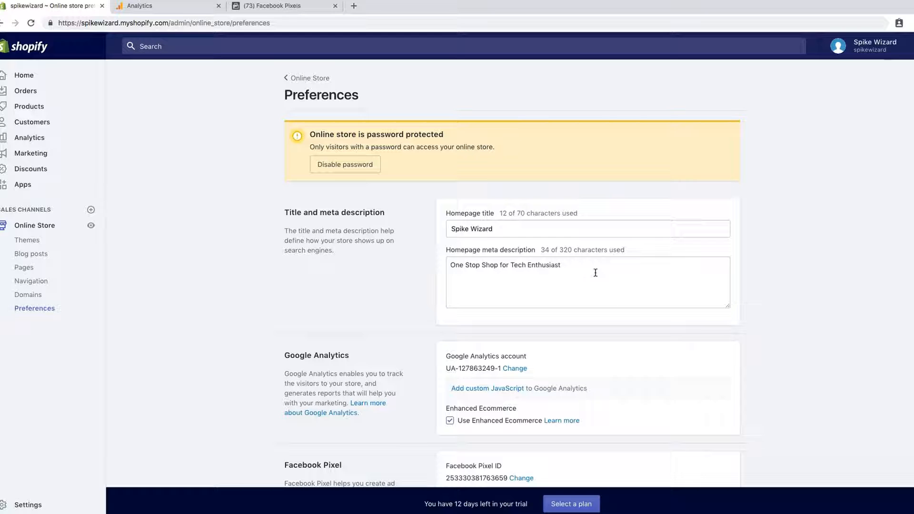
Step: Open the store's shipping settings and go down to the saved packages
{"action": "left_click", "coordinate": [43, 505]}
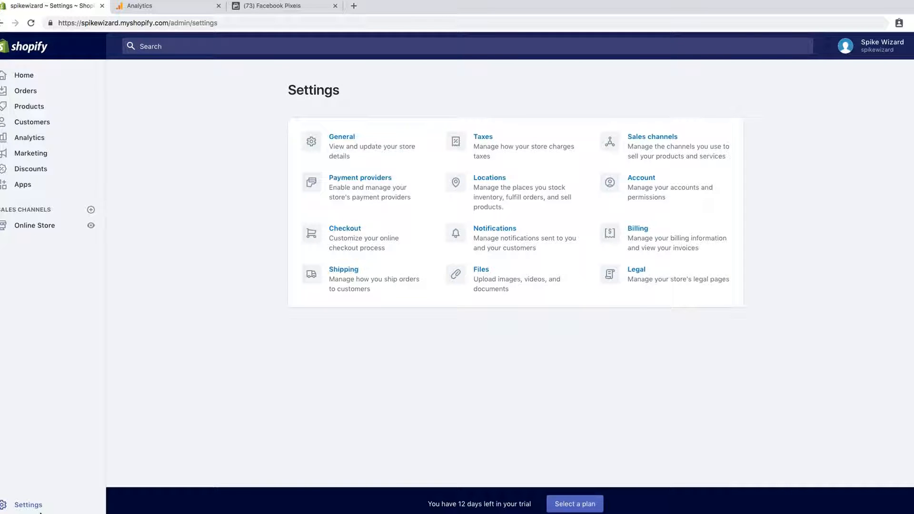
{"action": "left_click", "coordinate": [344, 270]}
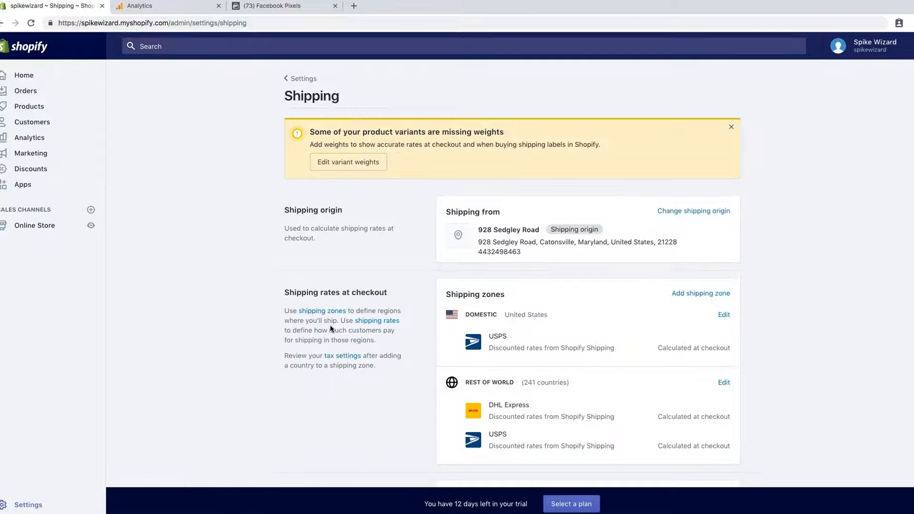
{"action": "left_click", "coordinate": [332, 335]}
{"action": "scroll", "coordinate": [332, 333], "scroll_direction": "down", "scroll_amount": 1}
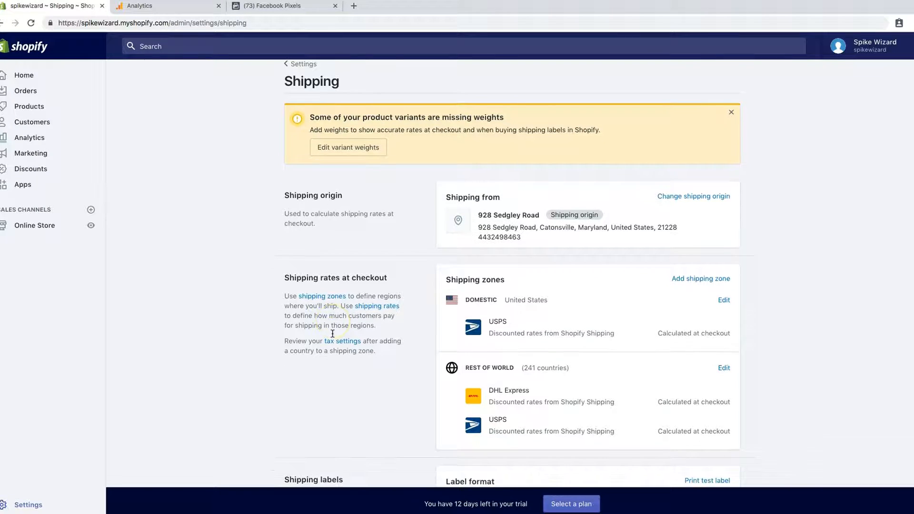
{"action": "scroll", "coordinate": [332, 333], "scroll_direction": "down", "scroll_amount": 5}
{"action": "scroll", "coordinate": [332, 333], "scroll_direction": "down", "scroll_amount": 7}
{"action": "scroll", "coordinate": [332, 333], "scroll_direction": "down", "scroll_amount": 3}
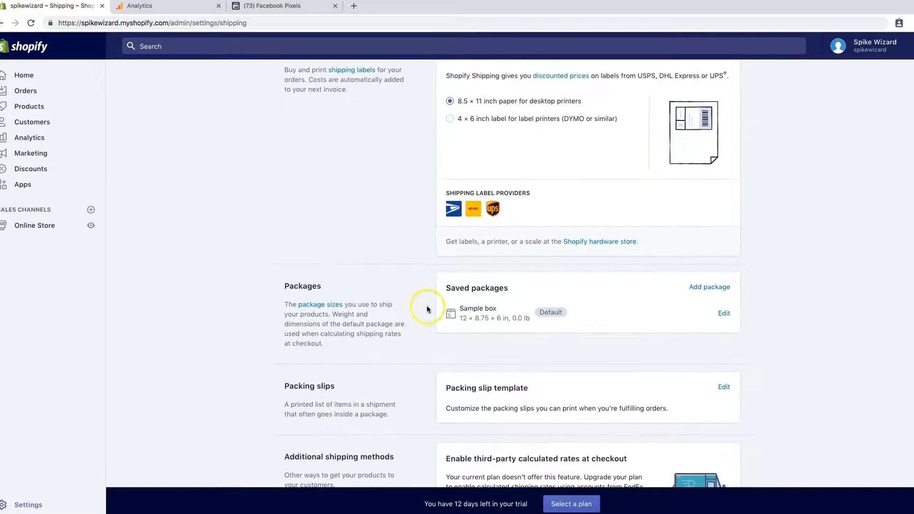
Step: Look at the name, dimensions and empty weight of the Sample box package, leaving them unedited
{"action": "left_click", "coordinate": [723, 313]}
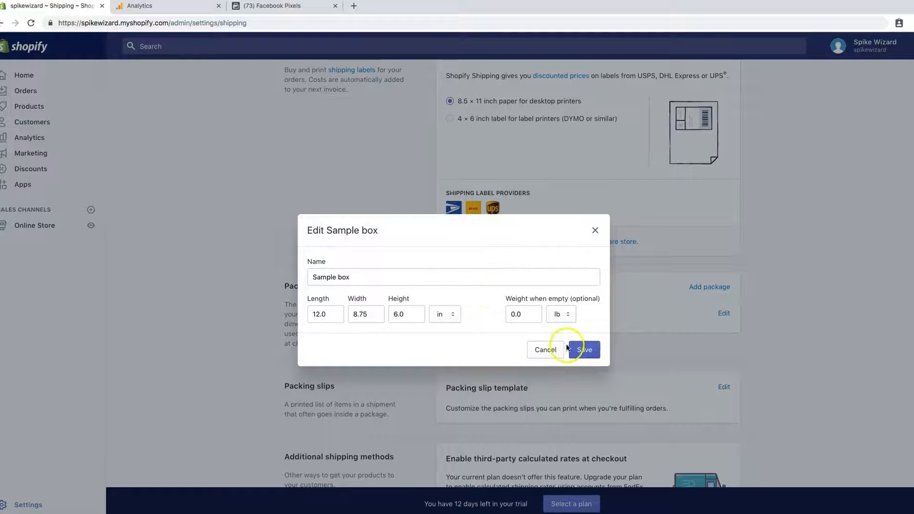
{"action": "left_click", "coordinate": [545, 350]}
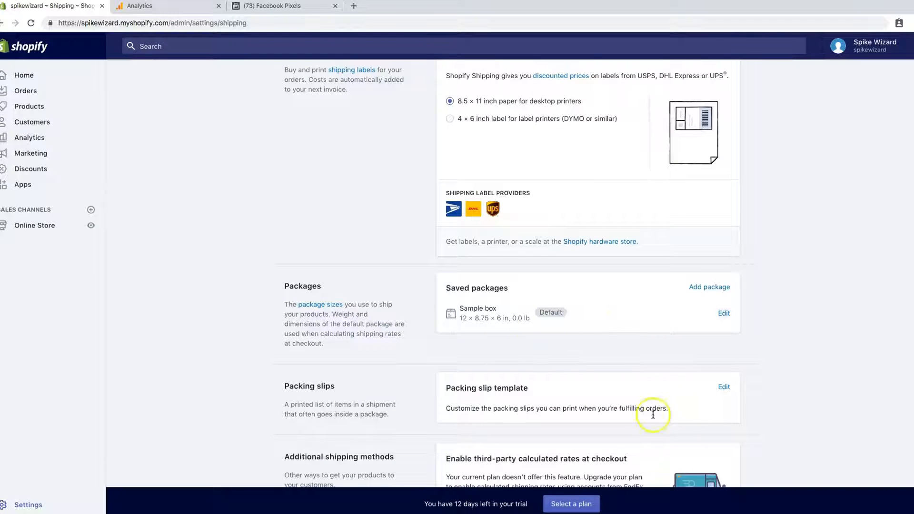
{"action": "scroll", "coordinate": [640, 419], "scroll_direction": "down", "scroll_amount": 3}
{"action": "scroll", "coordinate": [640, 422], "scroll_direction": "up", "scroll_amount": 3}
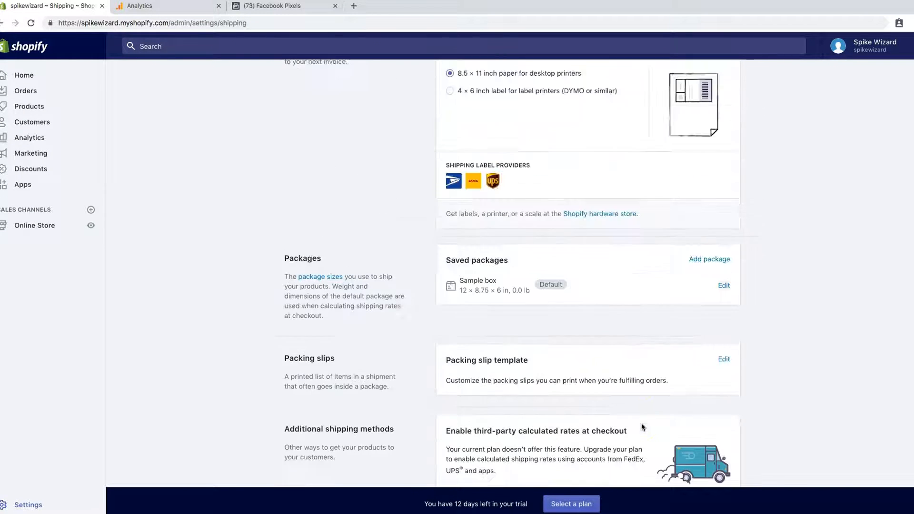
{"action": "left_click", "coordinate": [723, 285]}
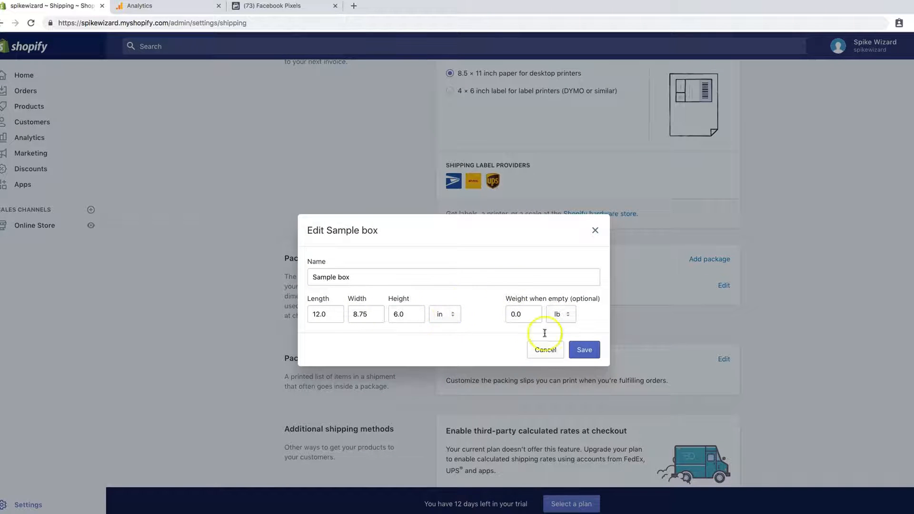
{"action": "left_click", "coordinate": [546, 352]}
Step: Review the shipping zones, label format, saved packages, packing slips and additional shipping methods on the shipping page
{"action": "scroll", "coordinate": [550, 357], "scroll_direction": "up", "scroll_amount": 2}
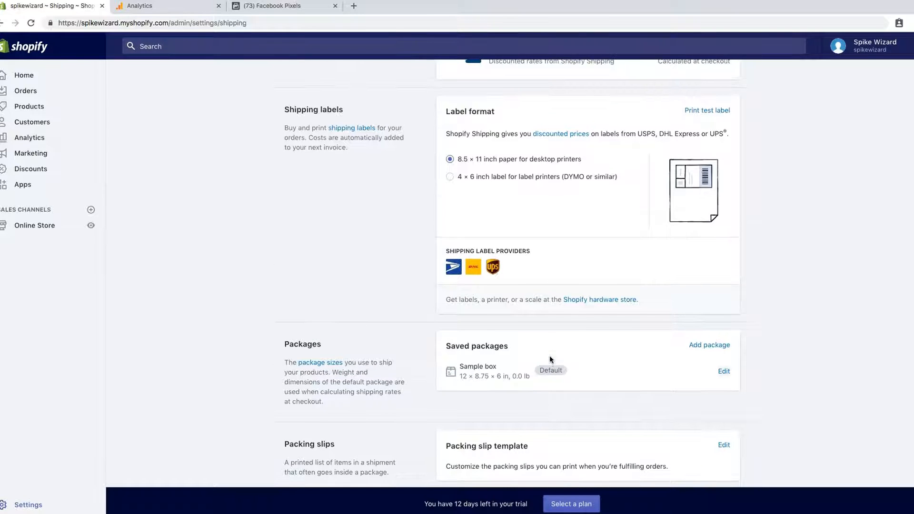
{"action": "scroll", "coordinate": [634, 355], "scroll_direction": "up", "scroll_amount": 1}
{"action": "scroll", "coordinate": [638, 356], "scroll_direction": "up", "scroll_amount": 6}
{"action": "scroll", "coordinate": [637, 356], "scroll_direction": "down", "scroll_amount": 5}
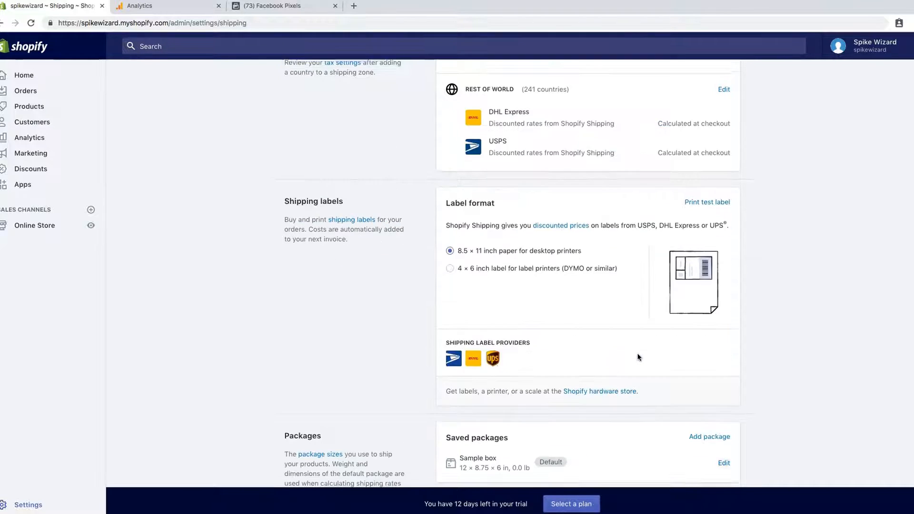
{"action": "scroll", "coordinate": [638, 356], "scroll_direction": "down", "scroll_amount": 5}
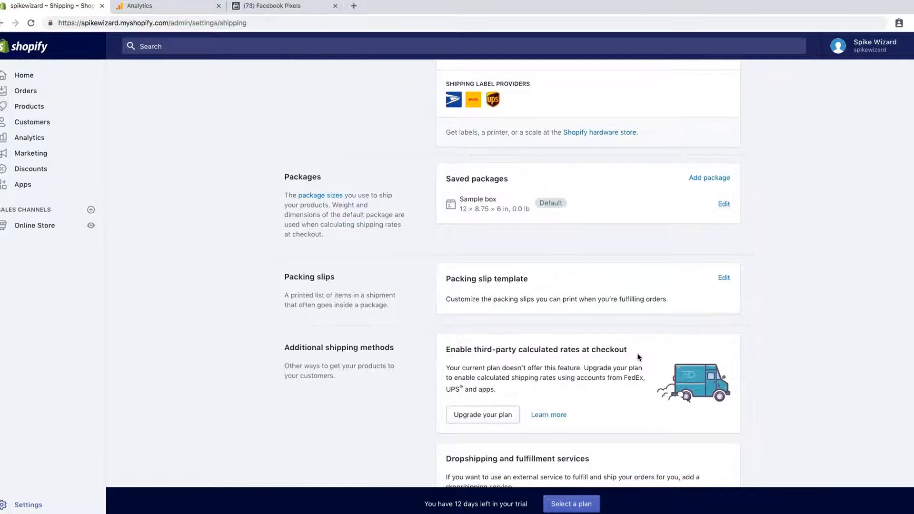
{"action": "scroll", "coordinate": [503, 406], "scroll_direction": "down", "scroll_amount": 2}
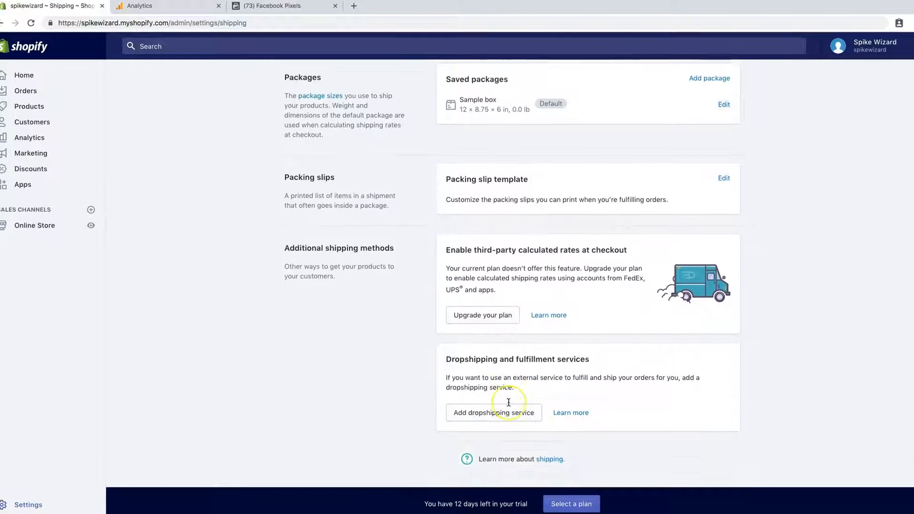
{"action": "scroll", "coordinate": [564, 408], "scroll_direction": "up", "scroll_amount": 2}
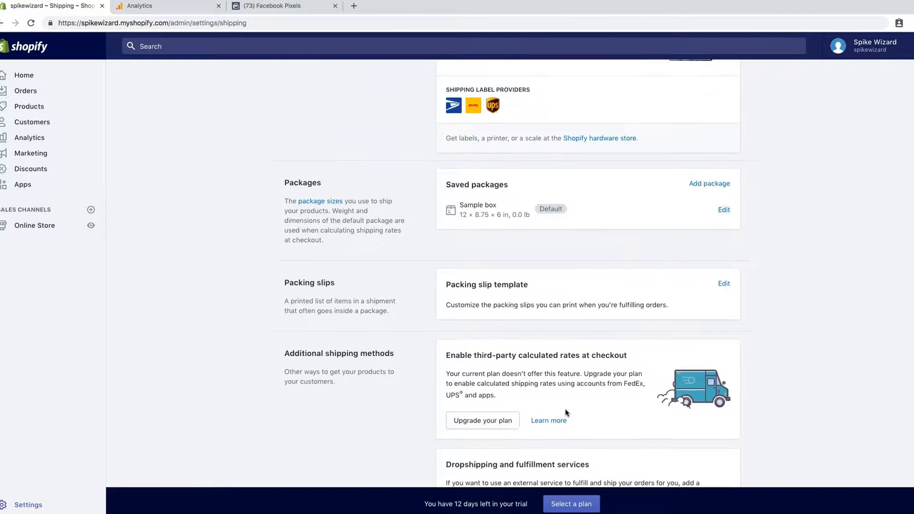
{"action": "scroll", "coordinate": [565, 411], "scroll_direction": "up", "scroll_amount": 4}
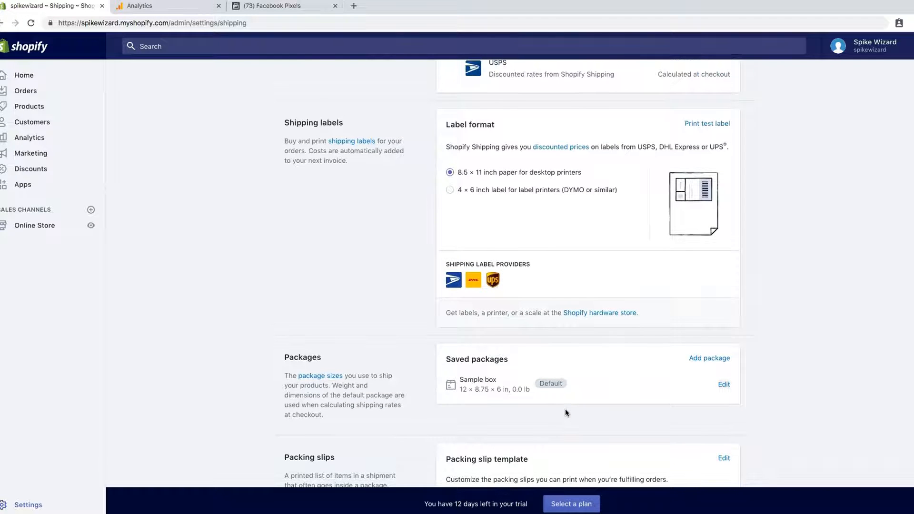
{"action": "scroll", "coordinate": [565, 412], "scroll_direction": "up", "scroll_amount": 6}
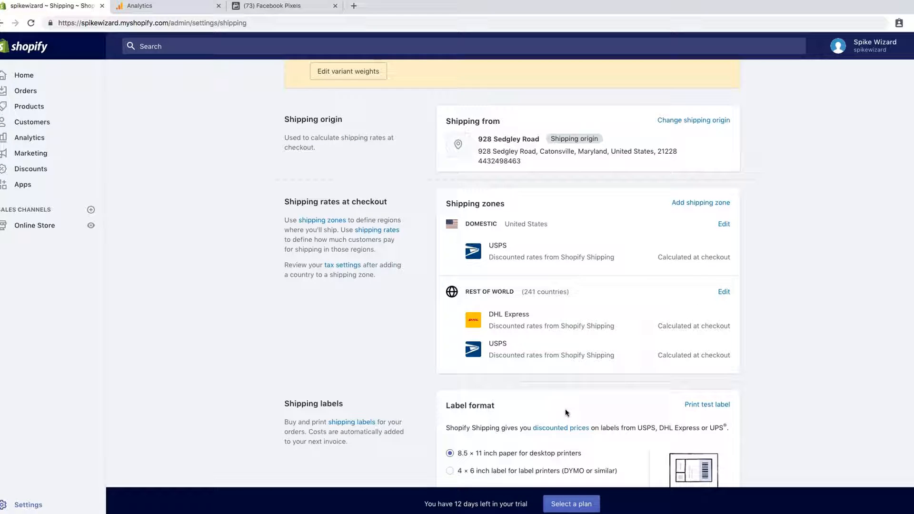
{"action": "scroll", "coordinate": [564, 412], "scroll_direction": "up", "scroll_amount": 1}
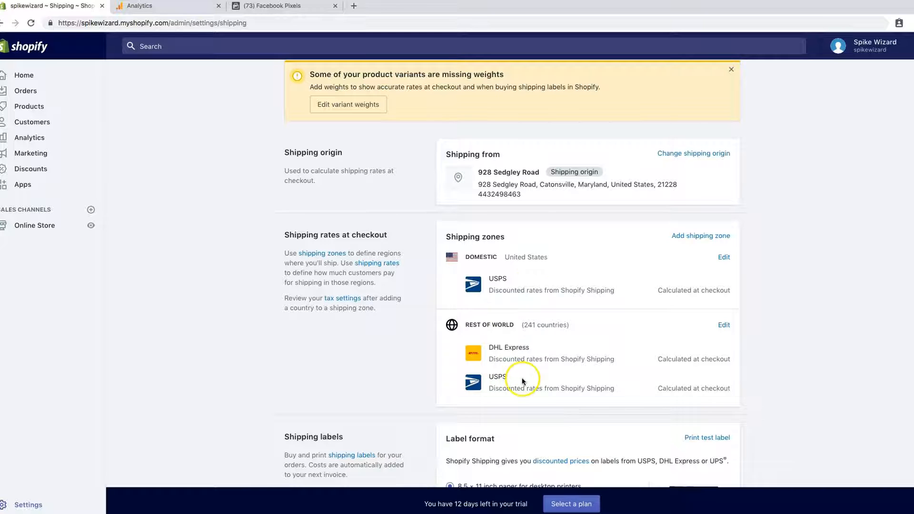
Step: Open the Domestic shipping zone for editing and remove its USPS calculated rate
{"action": "scroll", "coordinate": [522, 380], "scroll_direction": "up", "scroll_amount": 2}
{"action": "scroll", "coordinate": [521, 383], "scroll_direction": "down", "scroll_amount": 1}
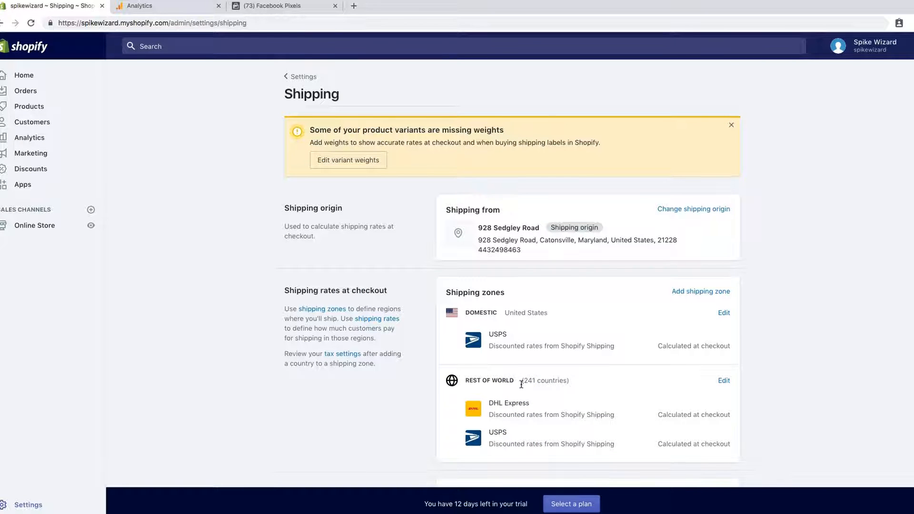
{"action": "left_click", "coordinate": [723, 311]}
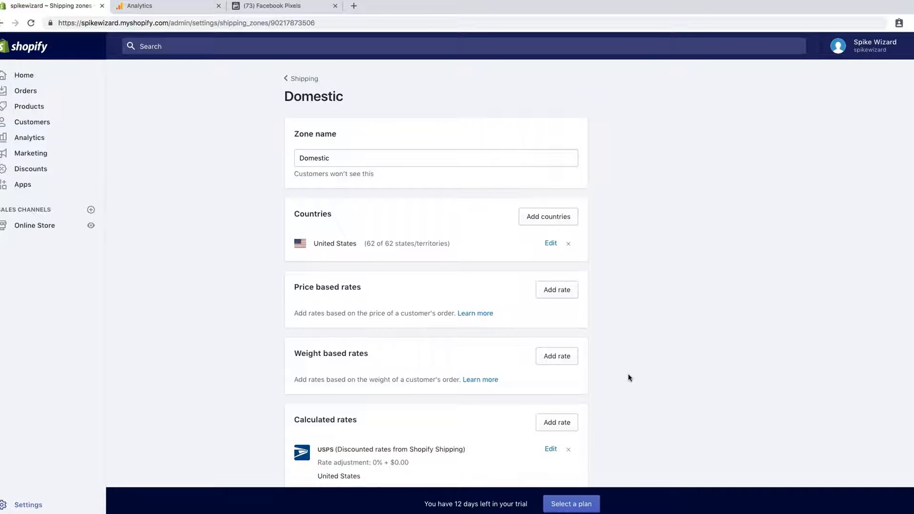
{"action": "scroll", "coordinate": [628, 378], "scroll_direction": "down", "scroll_amount": 1}
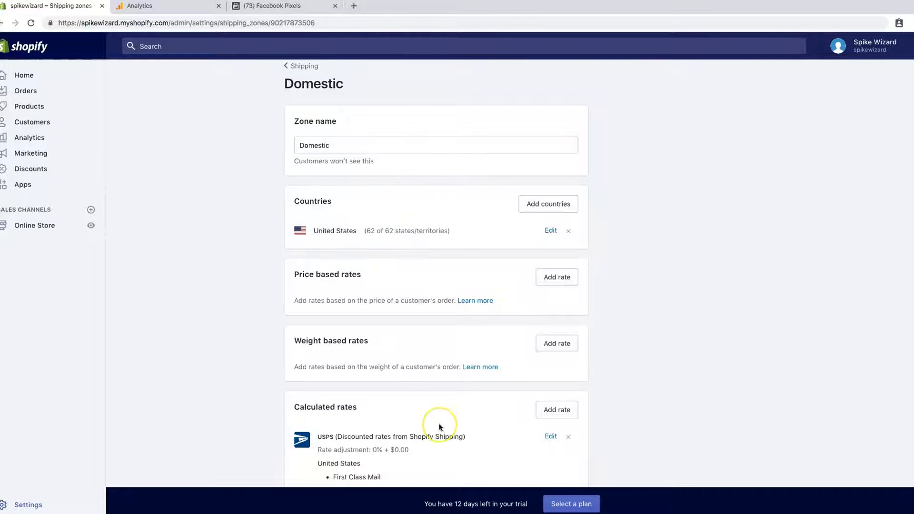
{"action": "scroll", "coordinate": [440, 427], "scroll_direction": "down", "scroll_amount": 1}
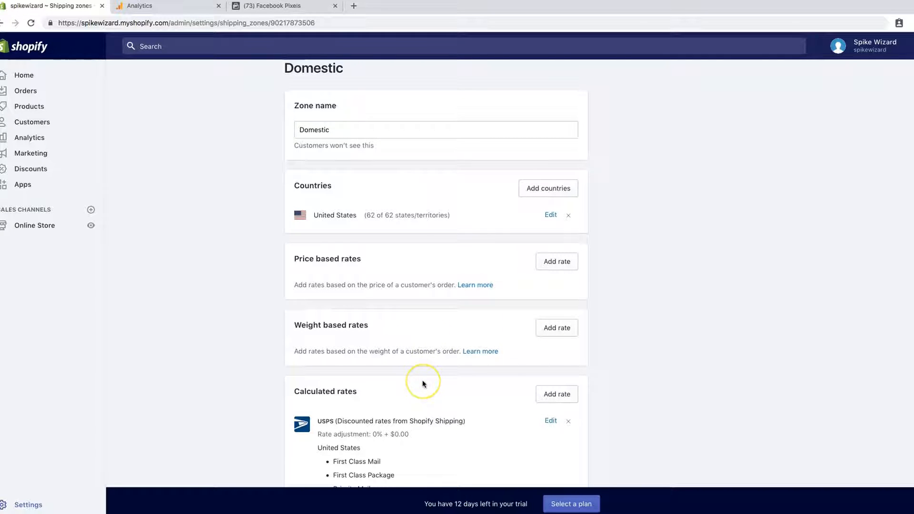
{"action": "scroll", "coordinate": [422, 381], "scroll_direction": "down", "scroll_amount": 5}
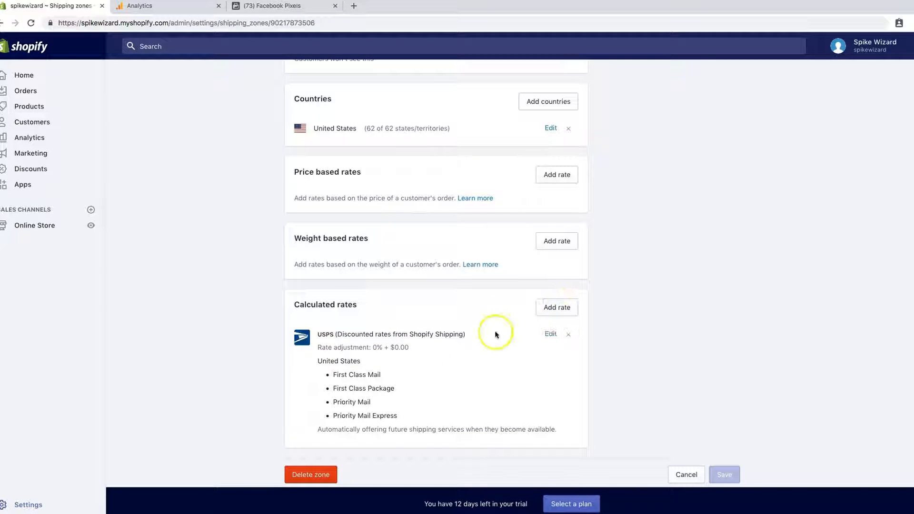
{"action": "left_click", "coordinate": [568, 334]}
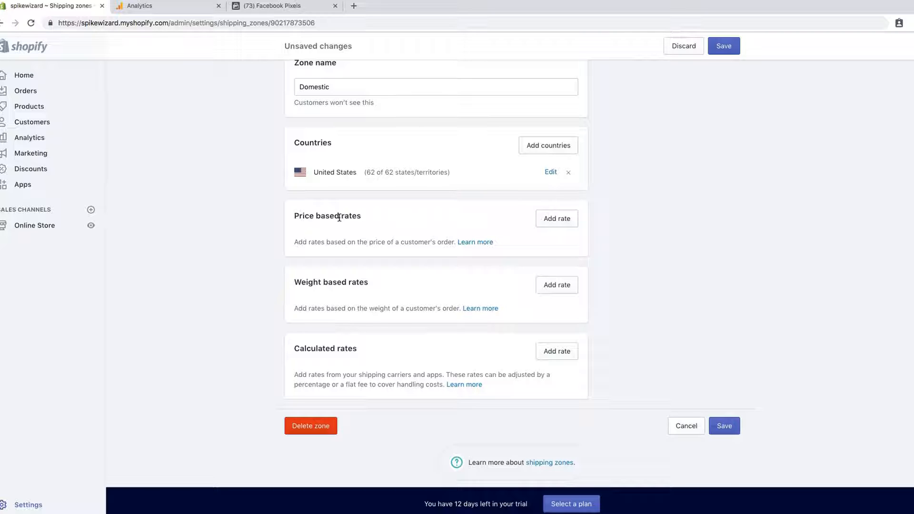
Step: Start a price based rate named "Standard Shipping" with a maximum order price of $24.99
{"action": "left_click", "coordinate": [555, 219]}
{"action": "left_click", "coordinate": [376, 218]}
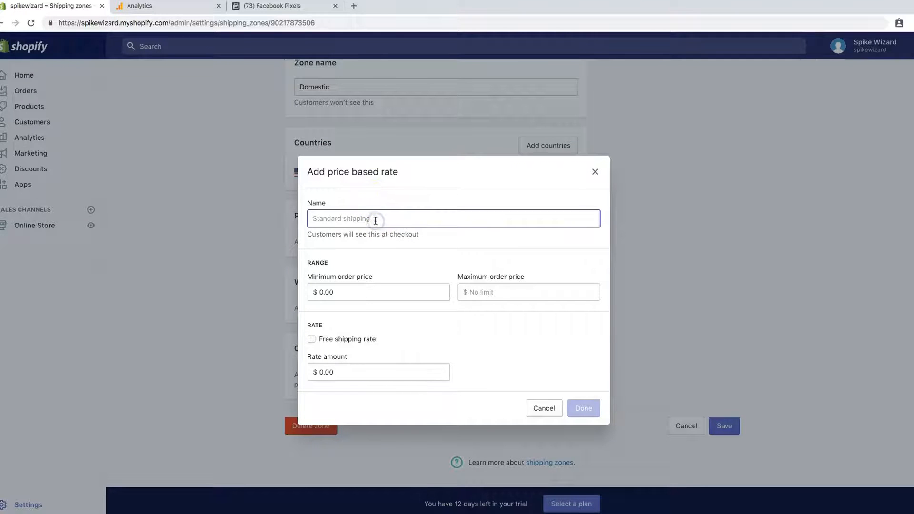
{"action": "type", "text": "Sta"}
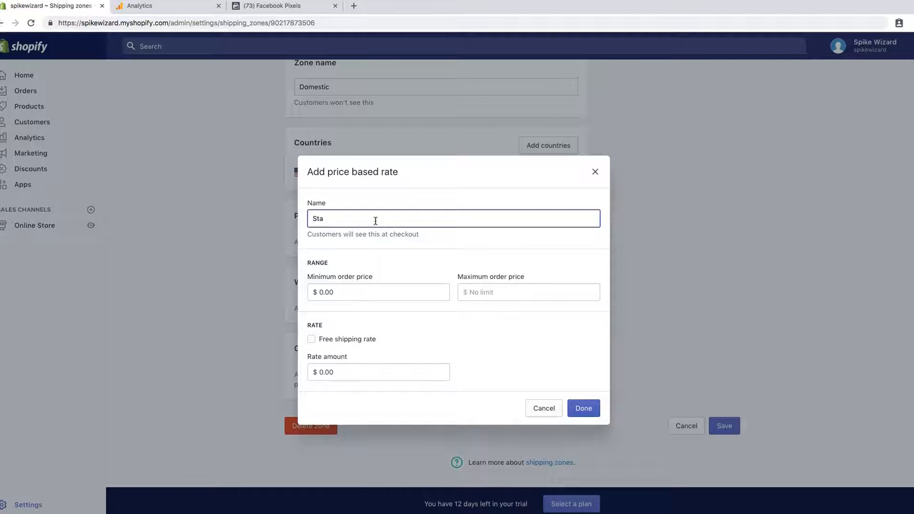
{"action": "type", "text": "ndard Shipping"}
{"action": "left_click", "coordinate": [337, 292]}
{"action": "left_click", "coordinate": [473, 292]}
{"action": "type", "text": "24.99"}
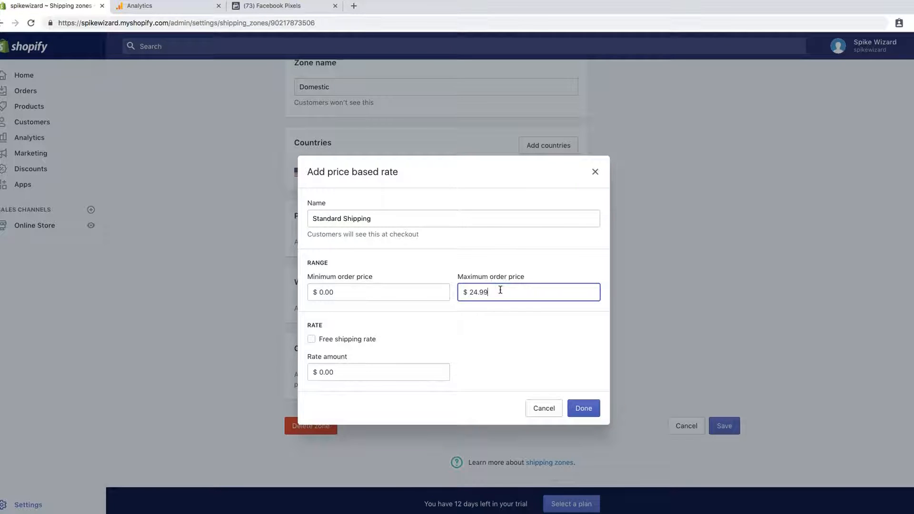
Step: Set the Standard Shipping rate amount to $4.95 and add the rate to the Domestic zone
{"action": "left_click", "coordinate": [351, 370]}
{"action": "key", "text": "BackSpace"}
{"action": "key", "text": "BackSpace"}
{"action": "key", "text": "BackSpace"}
{"action": "key", "text": "BackSpace"}
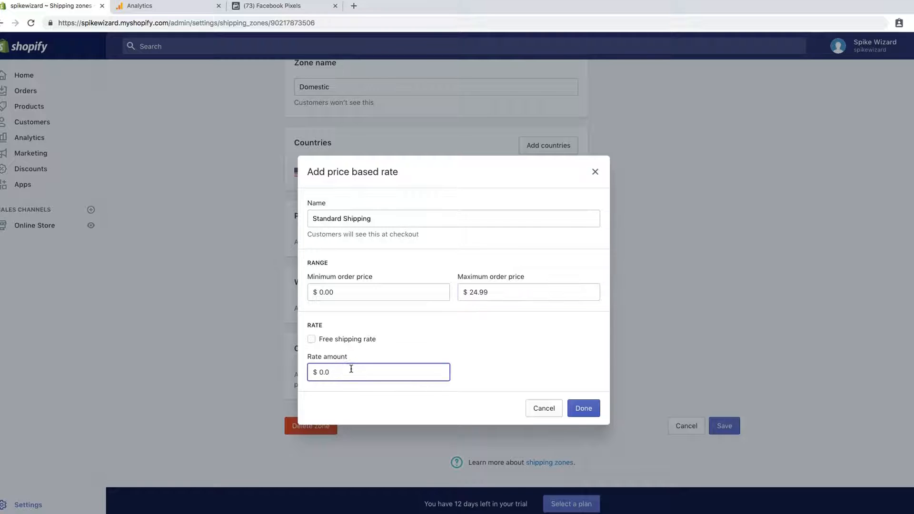
{"action": "type", "text": "4.95"}
{"action": "left_click", "coordinate": [591, 413]}
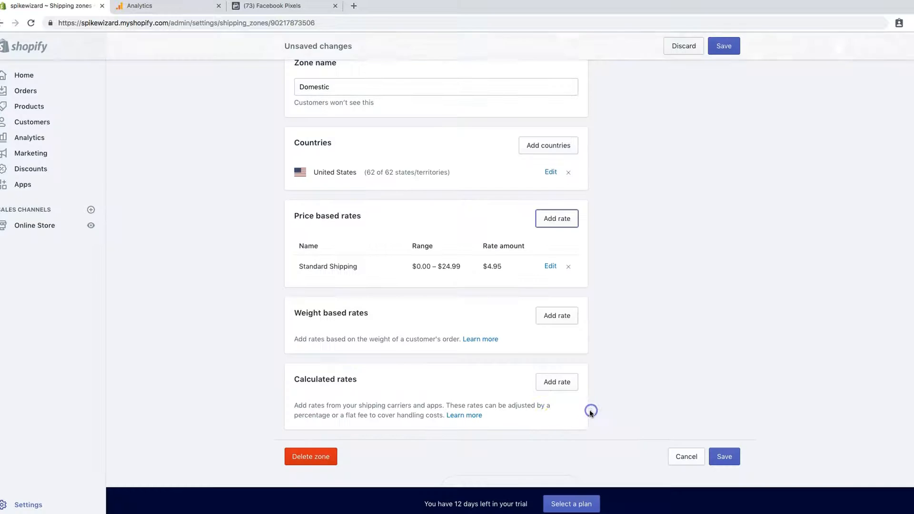
Step: Start a second price based rate named "Free Shipping" with a minimum order price of $25.00
{"action": "left_click", "coordinate": [551, 221]}
{"action": "left_click", "coordinate": [478, 220]}
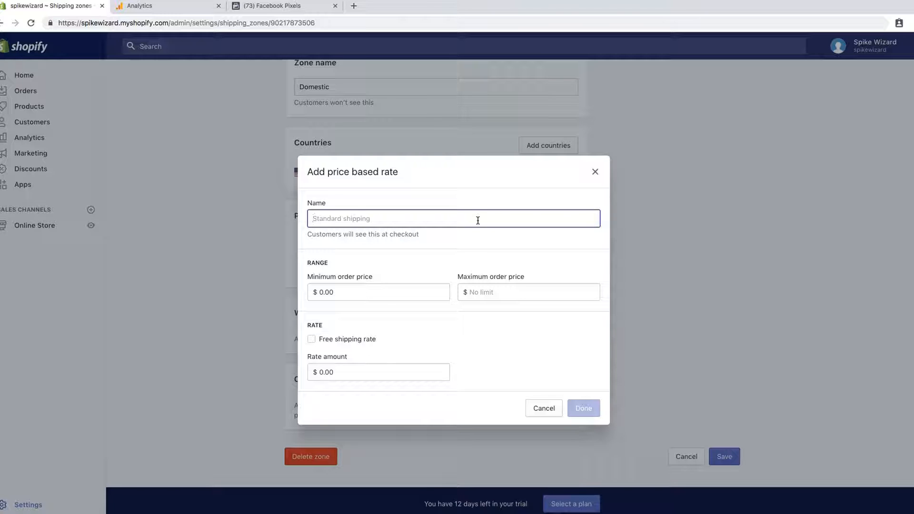
{"action": "type", "text": "Fr"}
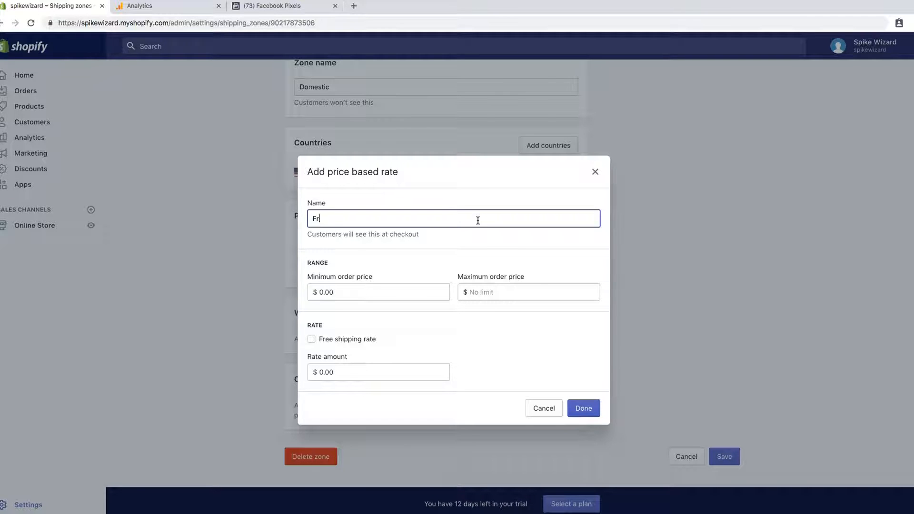
{"action": "type", "text": "ee Shipping"}
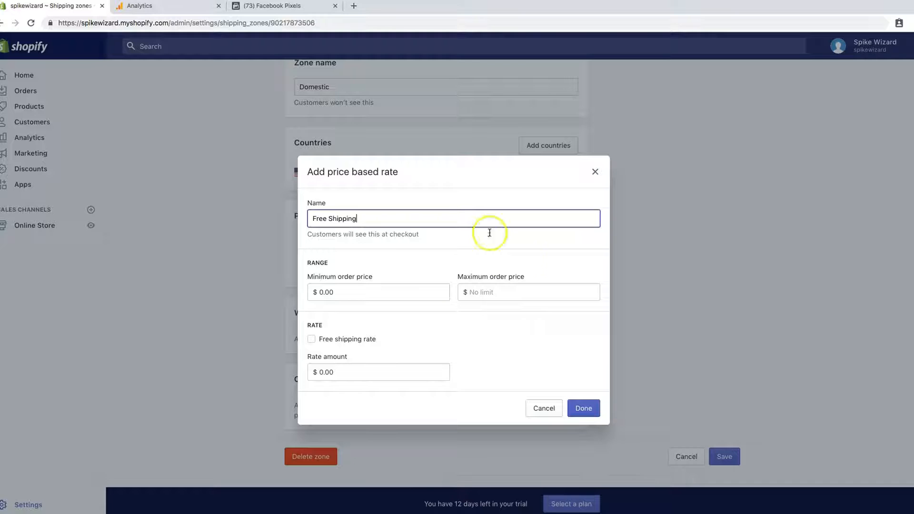
{"action": "left_click", "coordinate": [341, 293]}
{"action": "key", "text": "BackSpace"}
{"action": "key", "text": "BackSpace"}
{"action": "key", "text": "BackSpace"}
{"action": "key", "text": "BackSpace"}
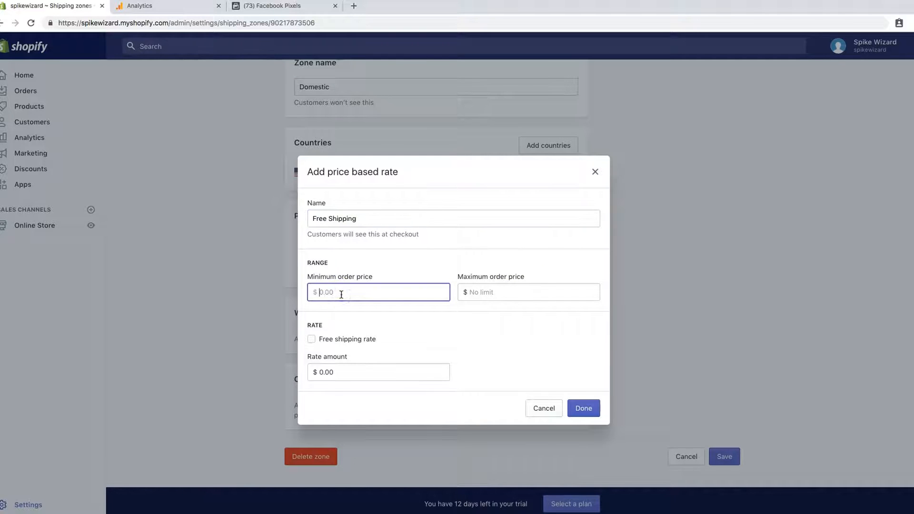
{"action": "type", "text": "25.00"}
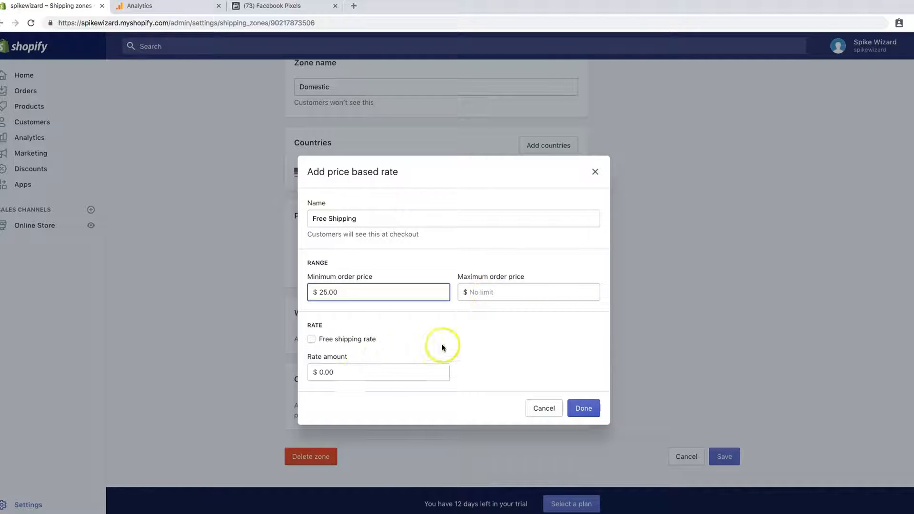
Step: Make the second rate a free shipping rate and add it to the Domestic zone
{"action": "left_click", "coordinate": [369, 374]}
{"action": "left_click", "coordinate": [354, 346]}
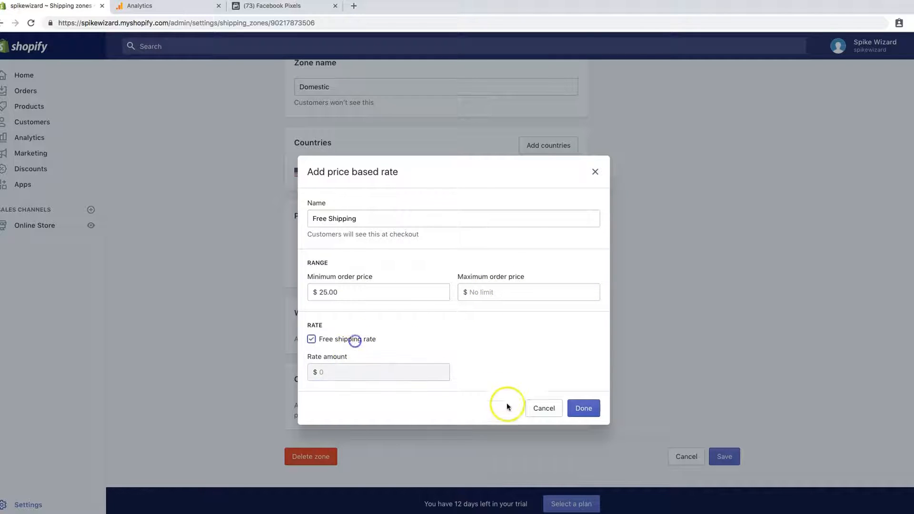
{"action": "left_click", "coordinate": [583, 407]}
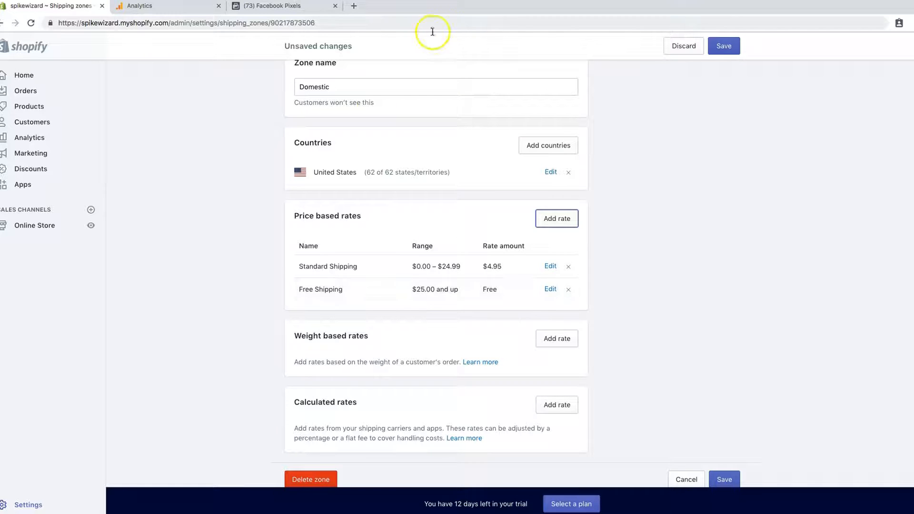
Step: Remove the Standard Shipping and Free Shipping price based rates from the Domestic zone
{"action": "left_click", "coordinate": [568, 266]}
{"action": "left_click", "coordinate": [568, 265]}
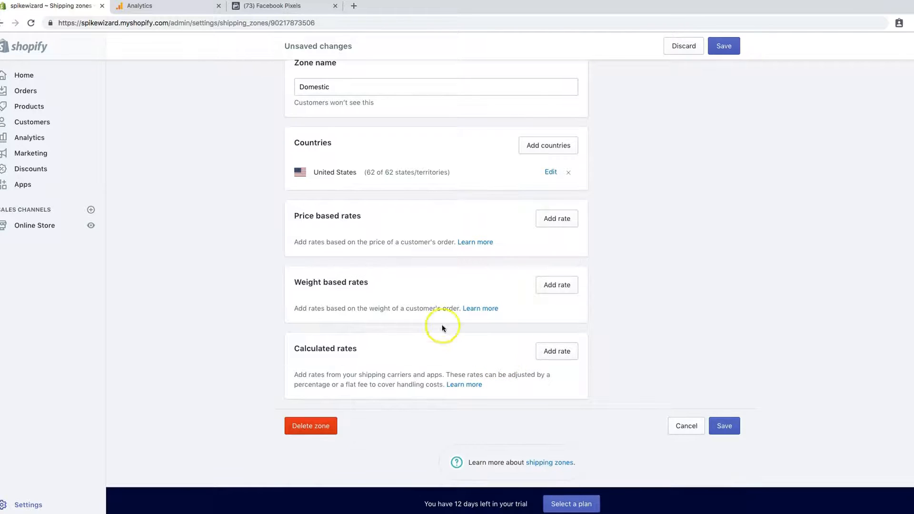
Step: Start a weight based rate named "FREE PLUS SHIPPING" with a maximum order weight of 4.9 lb
{"action": "left_click", "coordinate": [565, 287]}
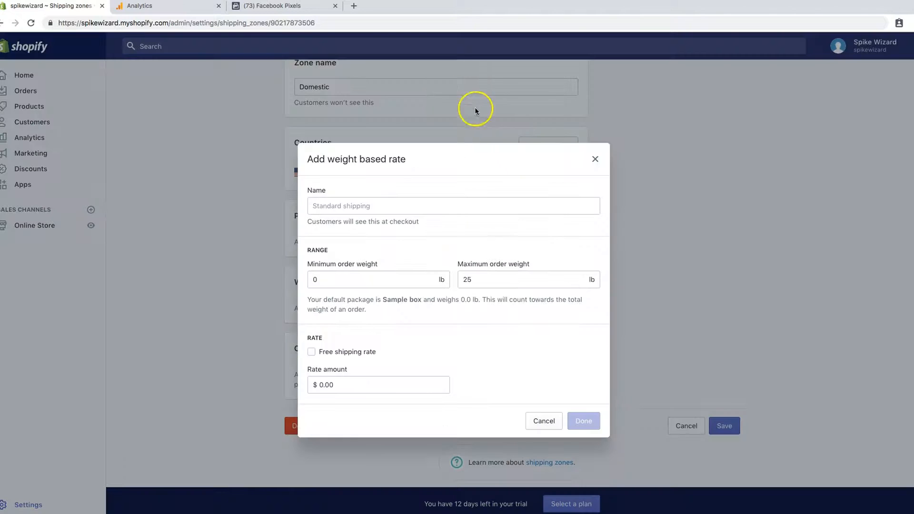
{"action": "left_click", "coordinate": [421, 205]}
{"action": "type", "text": "FR"}
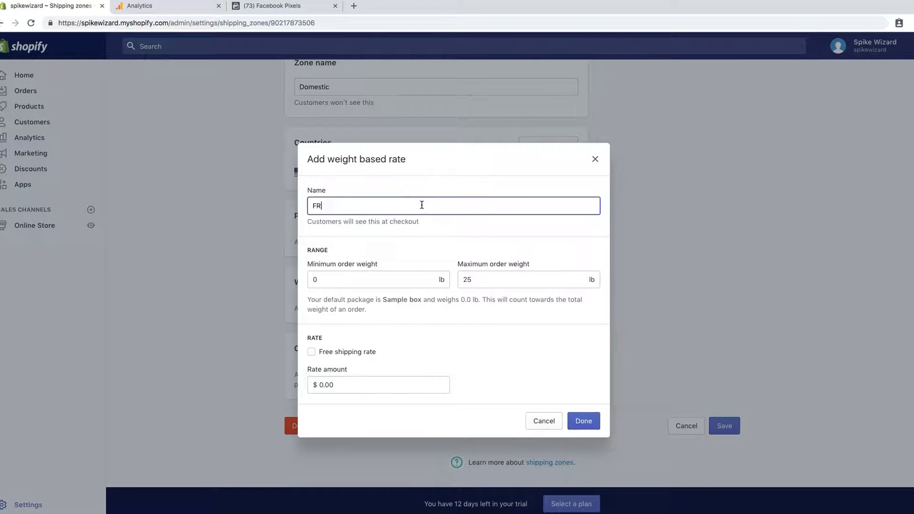
{"action": "type", "text": "EE PLUS SHIPPING"}
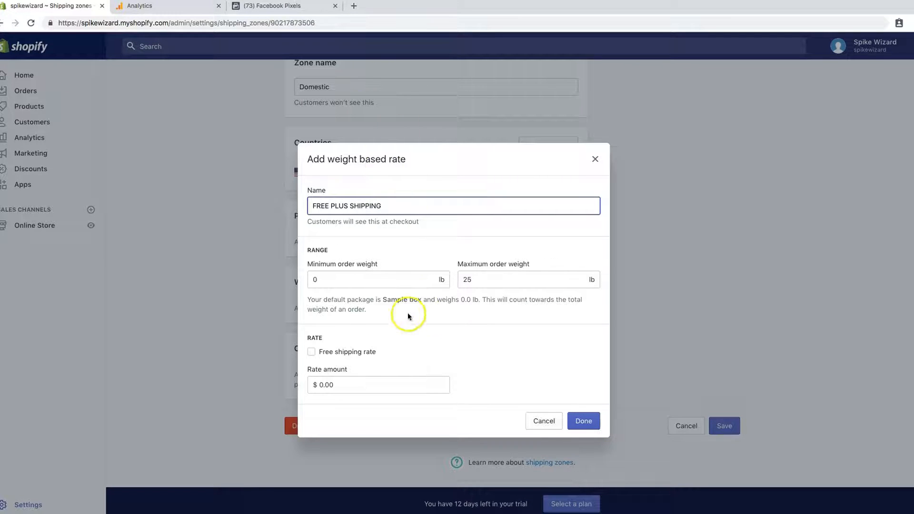
{"action": "left_click", "coordinate": [486, 278]}
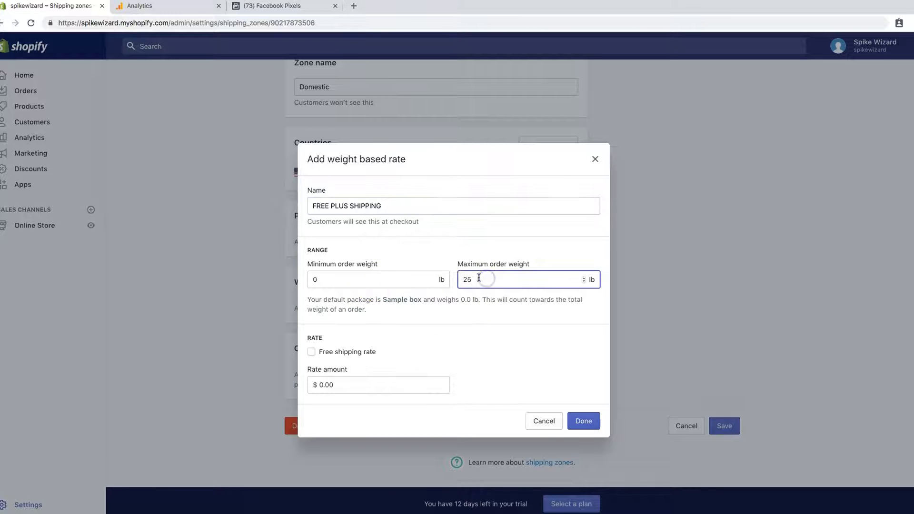
{"action": "type", "text": "4.9"}
{"action": "key", "text": "BackSpace"}
{"action": "key", "text": "BackSpace"}
{"action": "key", "text": "BackSpace"}
{"action": "key", "text": "BackSpace"}
{"action": "key", "text": "BackSpace"}
{"action": "type", "text": "4.9"}
Step: Set the FREE PLUS SHIPPING rate amount to $9.95 and add the rate to the Domestic zone
{"action": "left_click", "coordinate": [342, 384]}
{"action": "key", "text": "BackSpace"}
{"action": "key", "text": "BackSpace"}
{"action": "key", "text": "BackSpace"}
{"action": "key", "text": "BackSpace"}
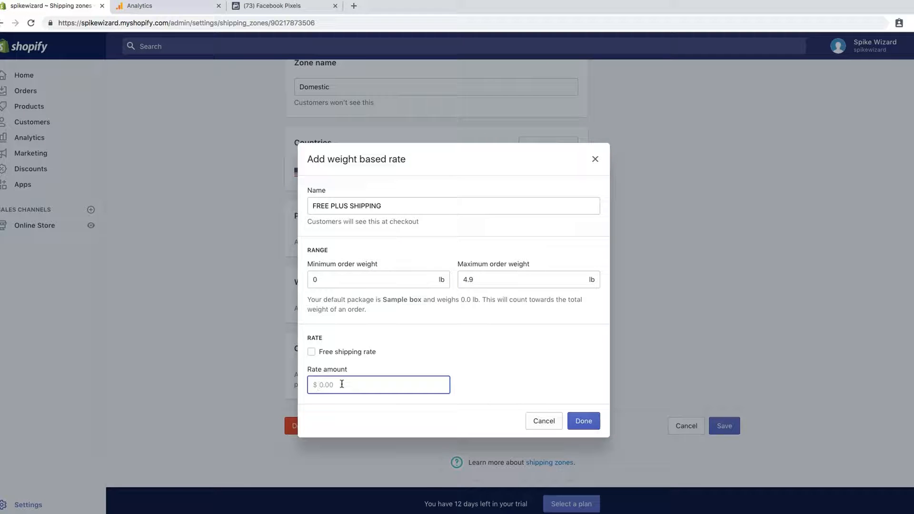
{"action": "type", "text": "9.95"}
{"action": "left_click", "coordinate": [592, 425]}
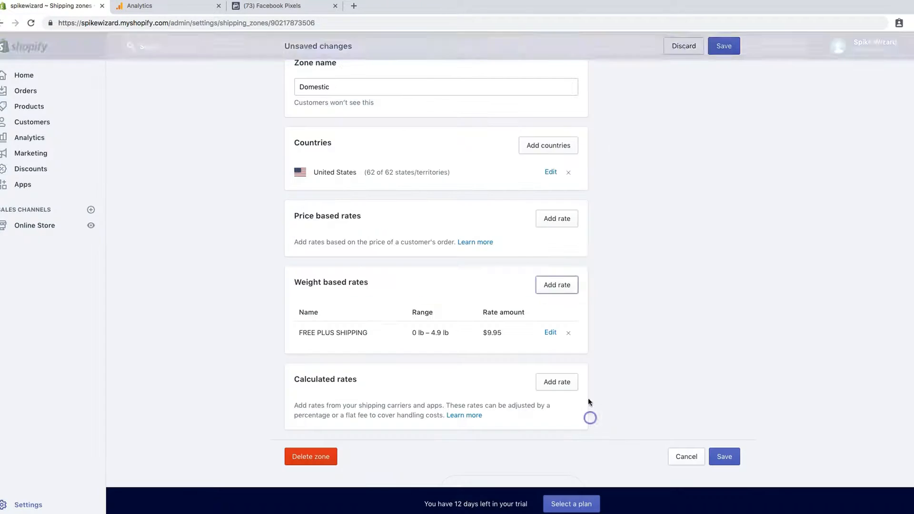
Step: Start a second weight based rate named "FREE PLUS SHIPPING 2 ITEM" with a minimum order weight of 5 lb
{"action": "left_click", "coordinate": [543, 285]}
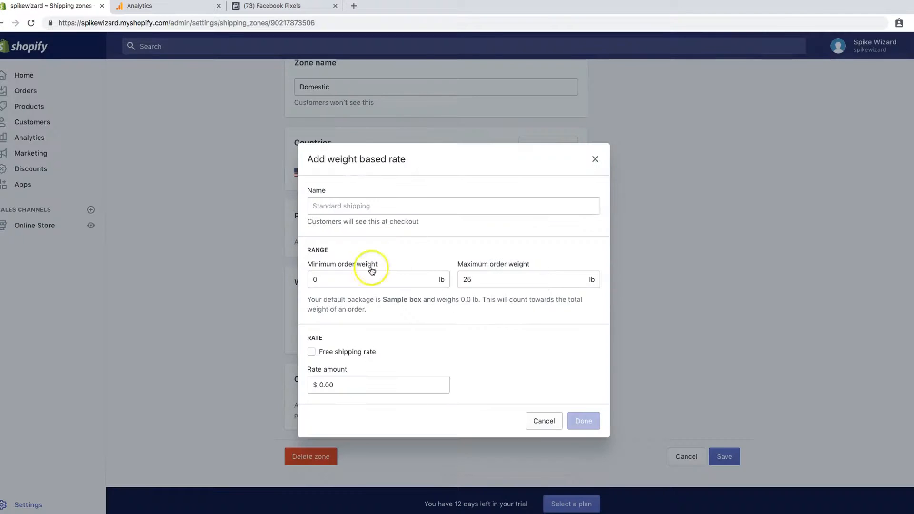
{"action": "left_click", "coordinate": [342, 205]}
{"action": "type", "text": "FREE"}
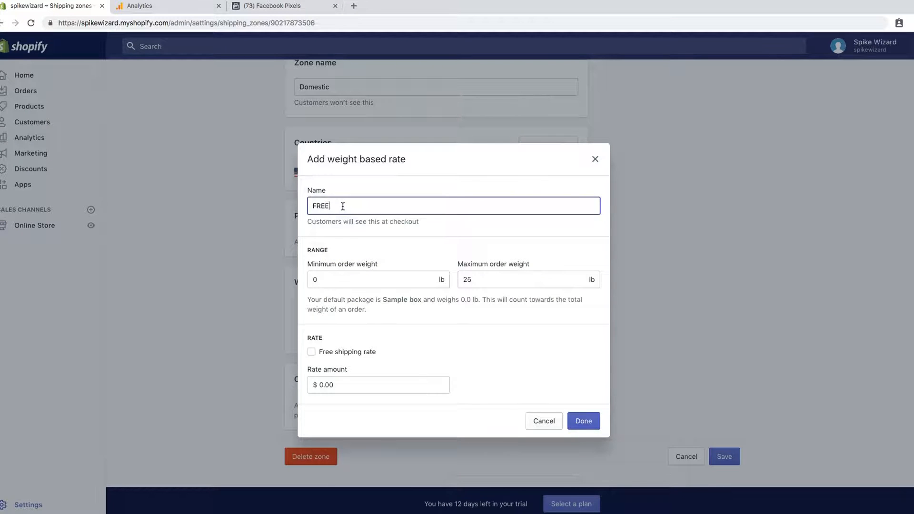
{"action": "type", "text": " PLUS SHIPPING 2 ITEM"}
{"action": "left_click", "coordinate": [357, 281]}
{"action": "key", "text": "BackSpace"}
{"action": "type", "text": "5.0"}
{"action": "key", "text": "BackSpace"}
{"action": "type", "text": "0"}
Step: Give the two-item rate a maximum order weight of 9.9 lb and an amount of $18.95, and add it to the zone
{"action": "left_click", "coordinate": [516, 280]}
{"action": "type", "text": "25"}
{"action": "key", "text": "BackSpace"}
{"action": "key", "text": "BackSpace"}
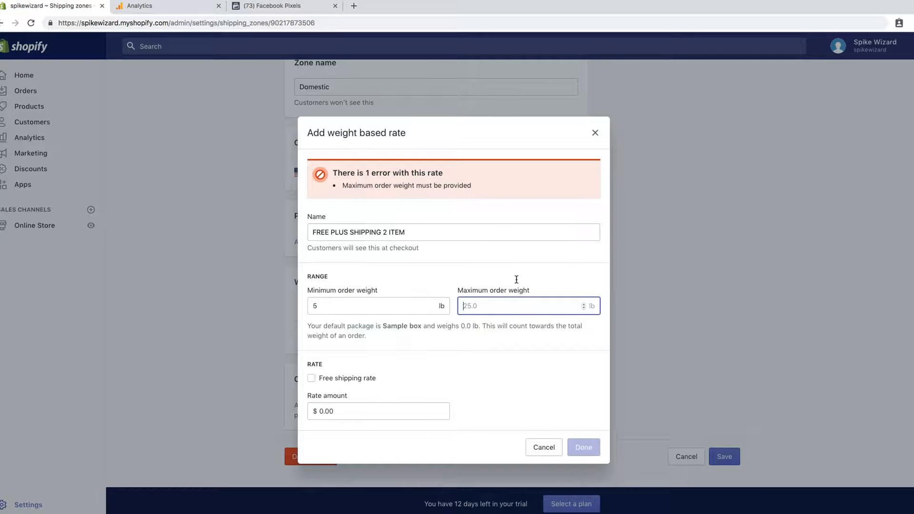
{"action": "type", "text": "9.9"}
{"action": "left_click", "coordinate": [336, 383]}
{"action": "type", "text": "18.95"}
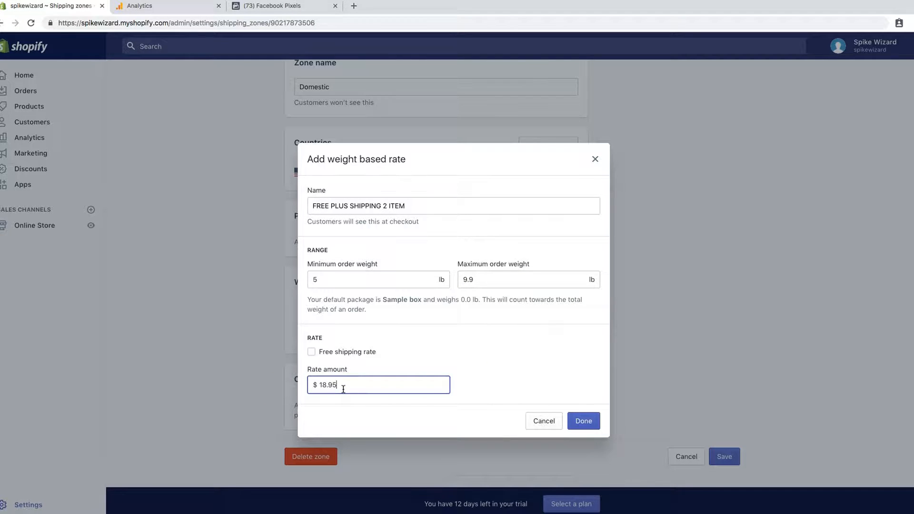
{"action": "left_click", "coordinate": [583, 421]}
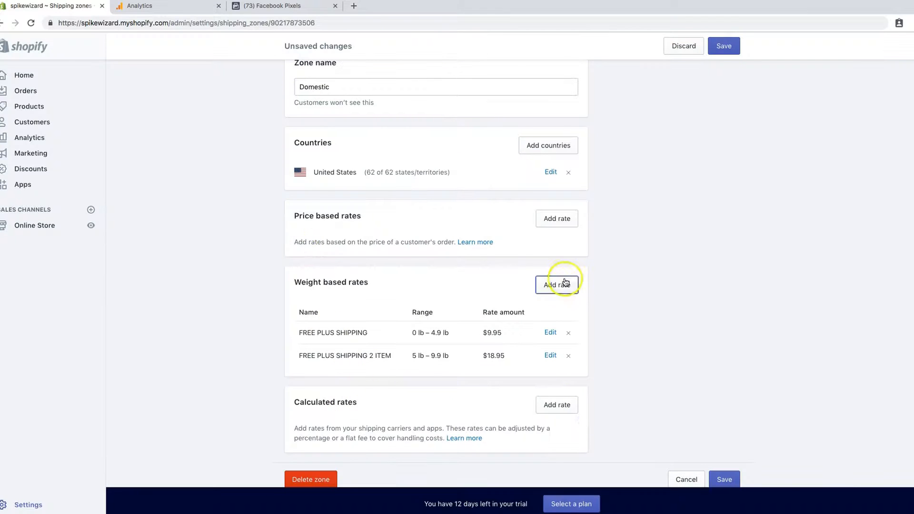
Step: Start a third weight based rate named "FREE PLUS SHIPPING 3 ITEMS" for order weights from 10 to 14.99 lb
{"action": "left_click", "coordinate": [565, 283]}
{"action": "left_click", "coordinate": [369, 202]}
{"action": "type", "text": "FREE PLUS SHIPPING 3"}
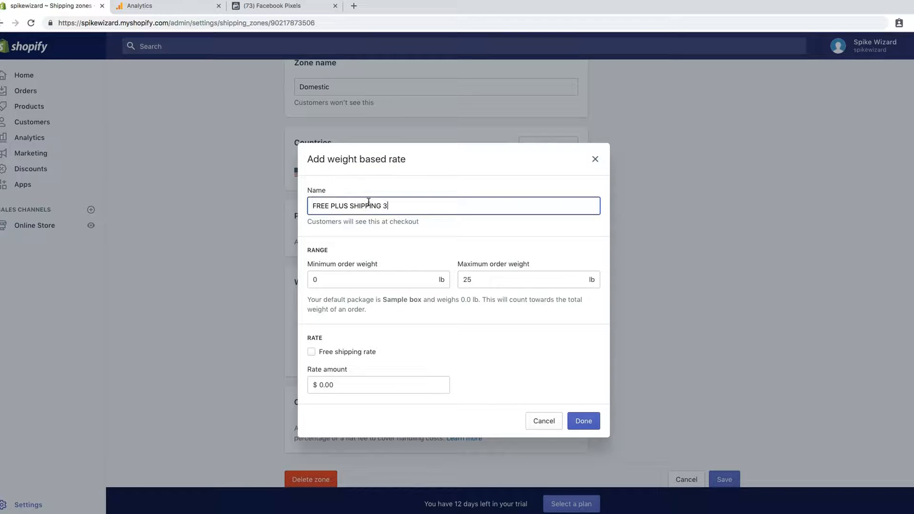
{"action": "type", "text": " ITEMS"}
{"action": "left_click", "coordinate": [344, 274]}
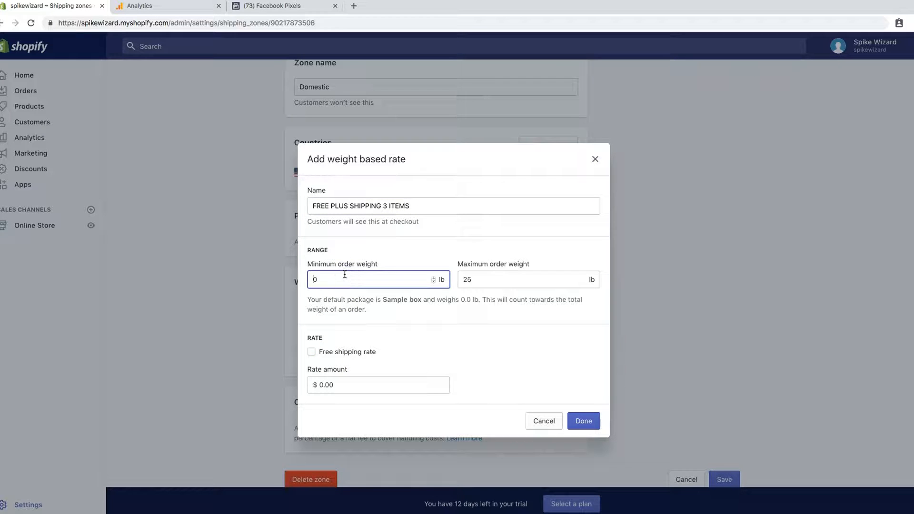
{"action": "type", "text": "0"}
{"action": "key", "text": "BackSpace"}
{"action": "type", "text": "10."}
{"action": "key", "text": "BackSpace"}
{"action": "key", "text": "Tab"}
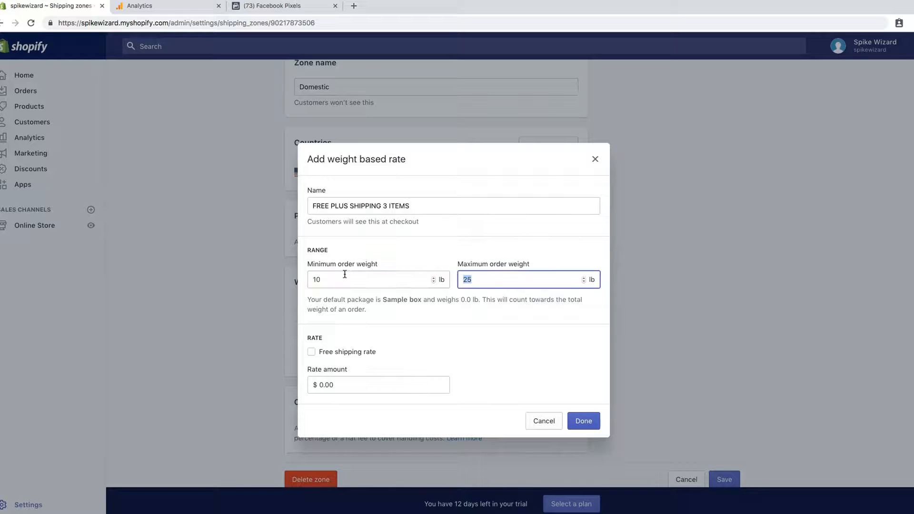
{"action": "type", "text": "14.99"}
Step: Set the three-item rate amount to $27.95 and add the rate to the Domestic zone
{"action": "left_click", "coordinate": [346, 385]}
{"action": "key", "text": "BackSpace"}
{"action": "key", "text": "BackSpace"}
{"action": "key", "text": "BackSpace"}
{"action": "type", "text": "2"}
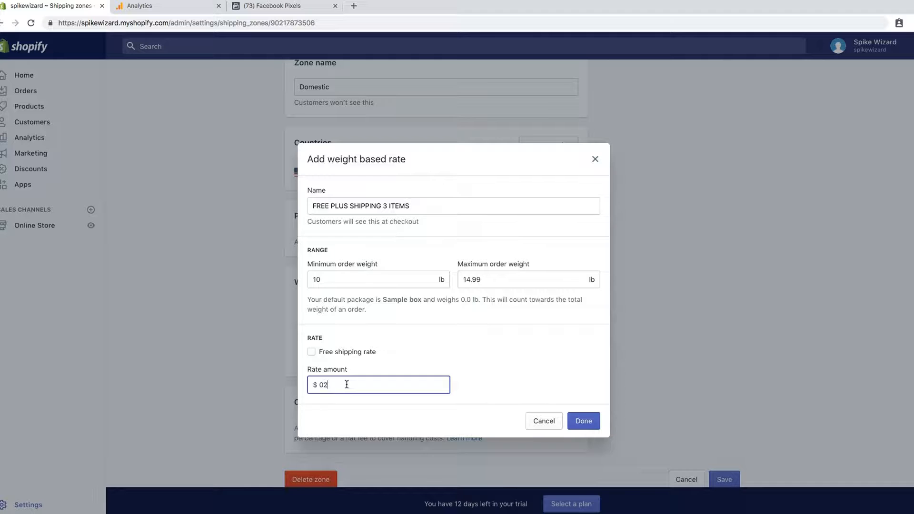
{"action": "type", "text": "7.95"}
{"action": "double_click", "coordinate": [325, 383]}
{"action": "type", "text": "27.95"}
{"action": "left_click", "coordinate": [583, 421]}
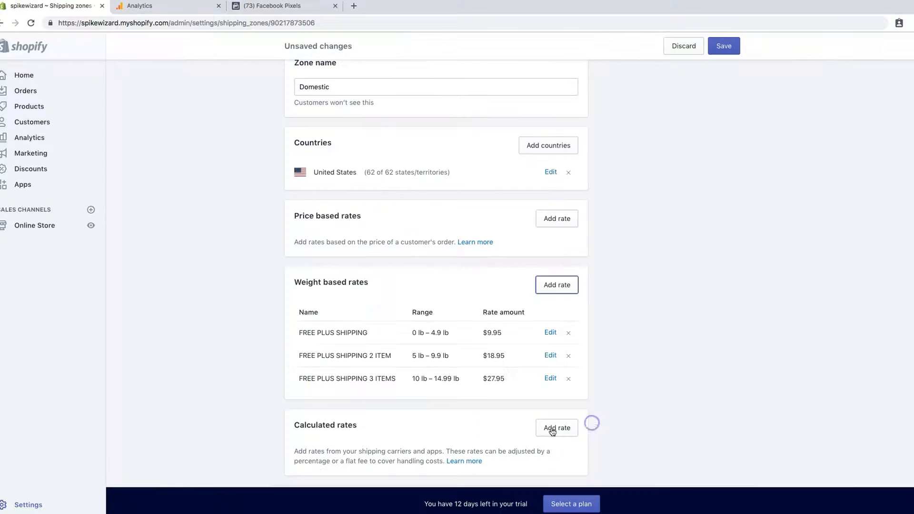
Step: Start a fourth weight based rate named "FREE SHIPPING" with a minimum order weight of 15 lb
{"action": "left_click", "coordinate": [552, 286]}
{"action": "left_click", "coordinate": [361, 208]}
{"action": "type", "text": "FREE SHIPPING"}
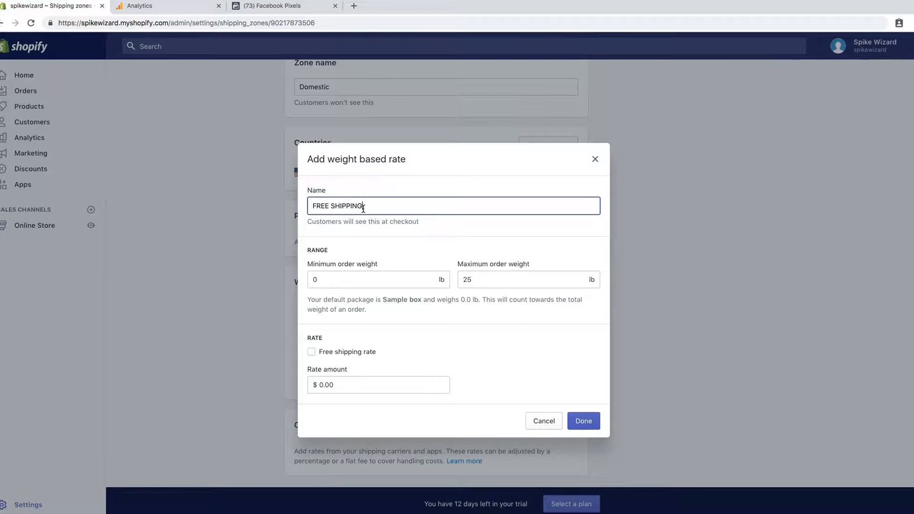
{"action": "left_click", "coordinate": [345, 276]}
{"action": "type", "text": "15"}
{"action": "key", "text": "Delete"}
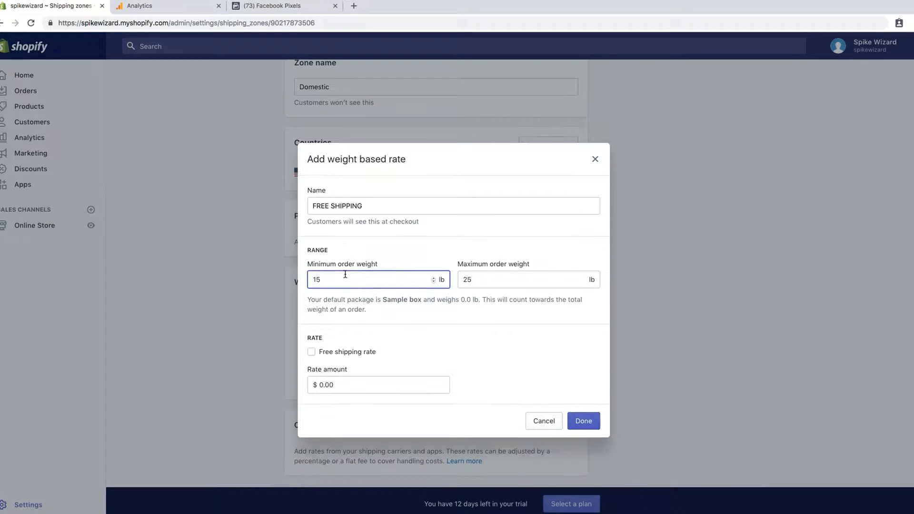
Step: Set the FREE SHIPPING maximum order weight to 100 lb, make it a free shipping rate and add it
{"action": "double_click", "coordinate": [497, 278]}
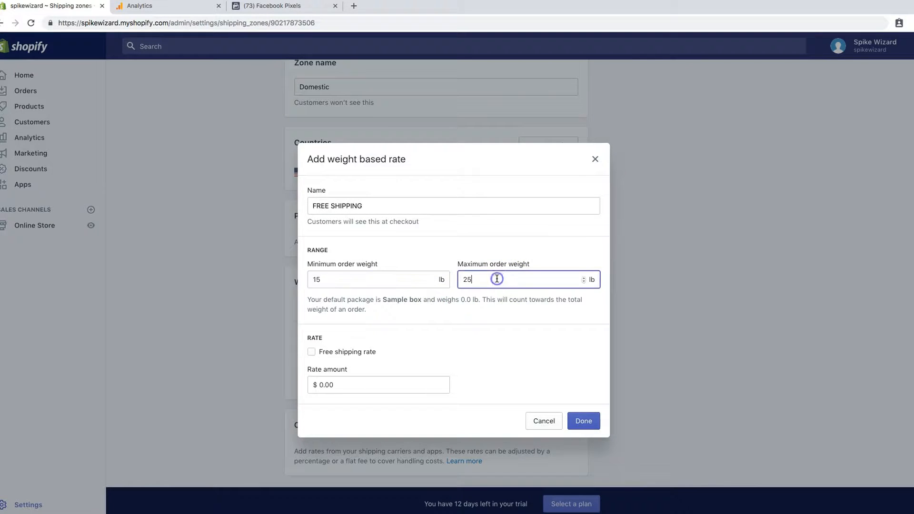
{"action": "key", "text": "BackSpace"}
{"action": "type", "text": "100"}
{"action": "left_click", "coordinate": [360, 351]}
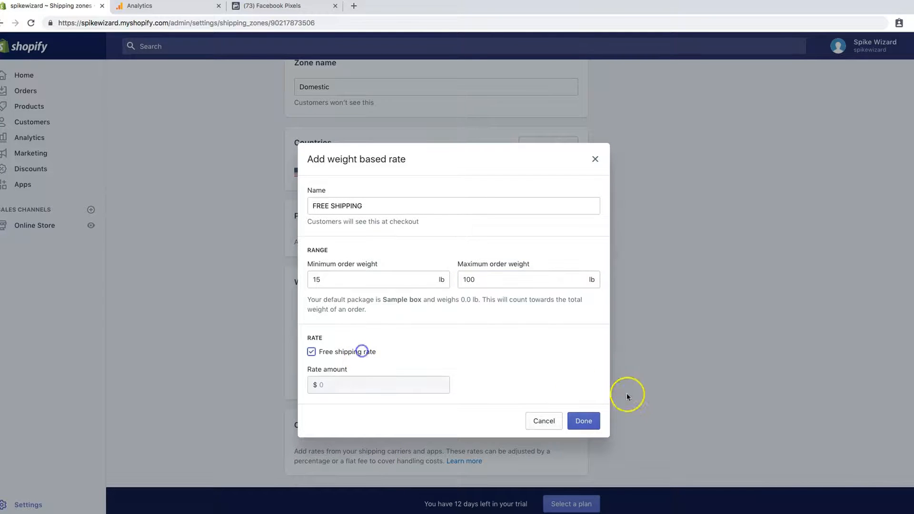
{"action": "left_click", "coordinate": [583, 420]}
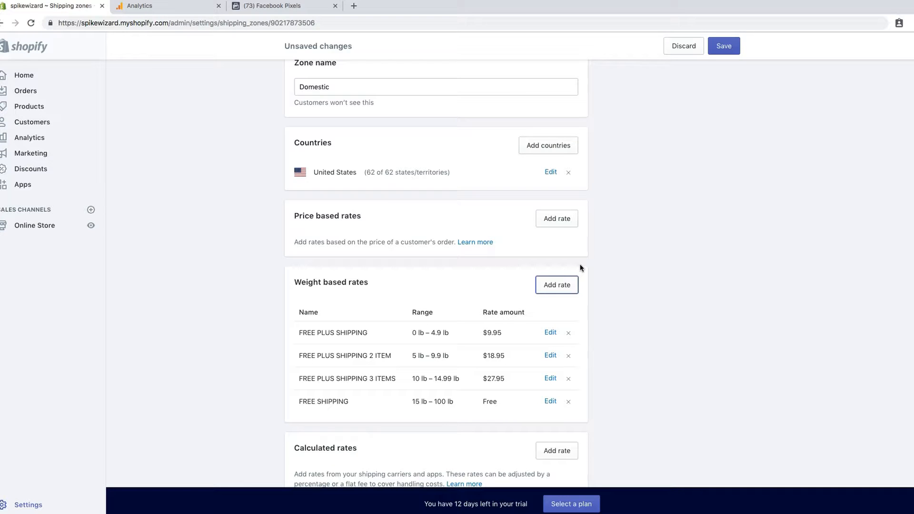
Step: Try adding a USPS calculated rate with all its services to the Domestic zone, and remove it again
{"action": "scroll", "coordinate": [524, 291], "scroll_direction": "down", "scroll_amount": 3}
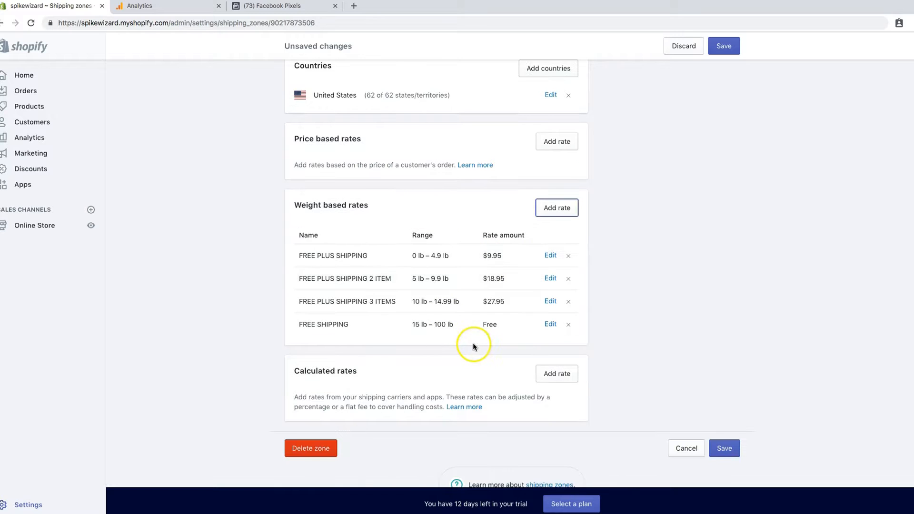
{"action": "scroll", "coordinate": [371, 388], "scroll_direction": "up", "scroll_amount": 1}
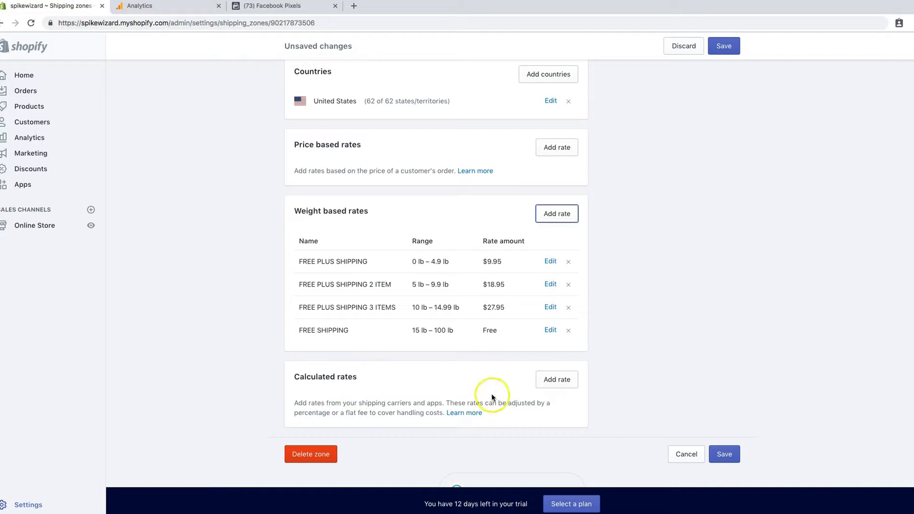
{"action": "left_click", "coordinate": [559, 380]}
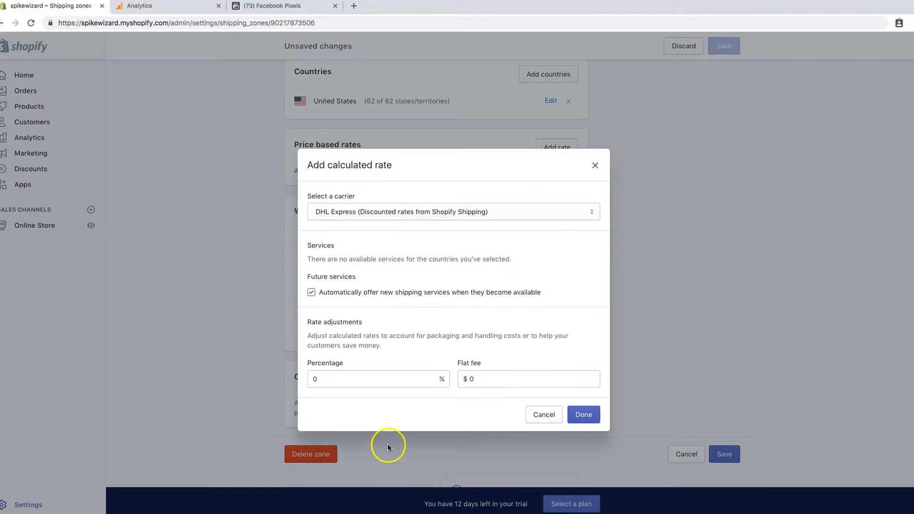
{"action": "left_click", "coordinate": [371, 212]}
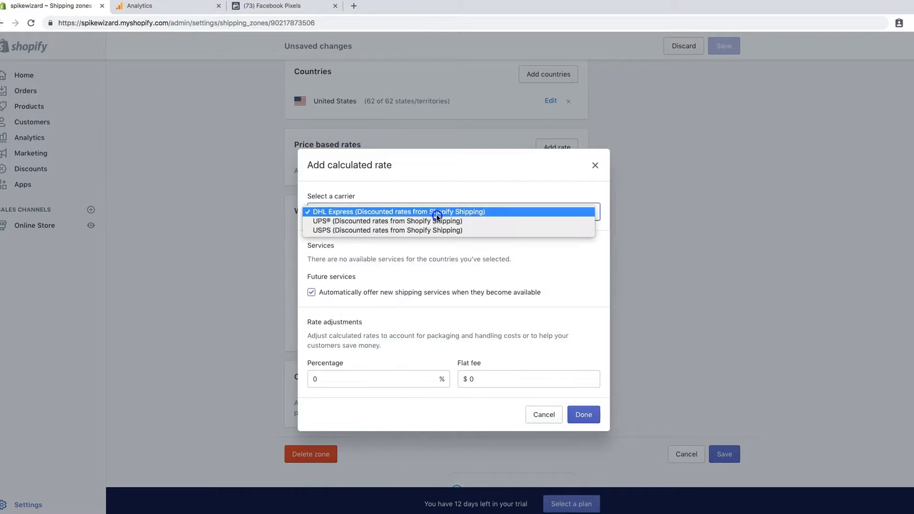
{"action": "left_click", "coordinate": [369, 230]}
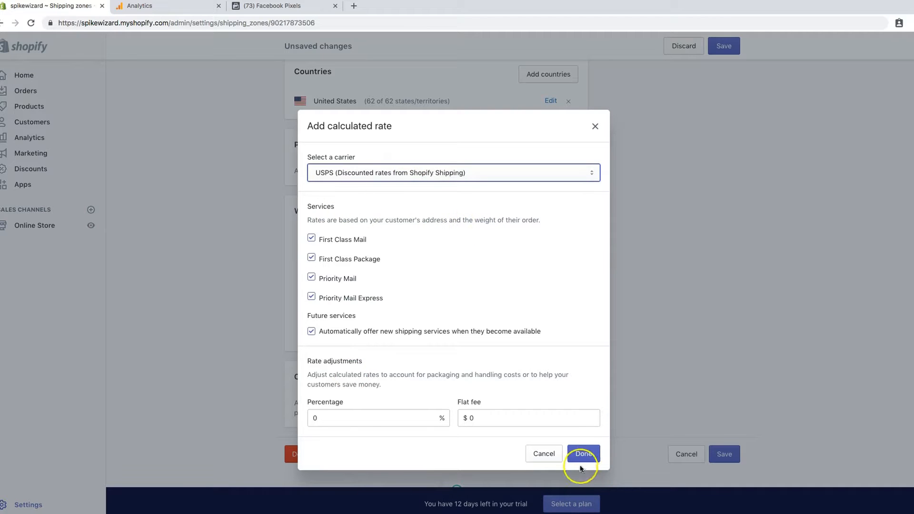
{"action": "left_click", "coordinate": [597, 453]}
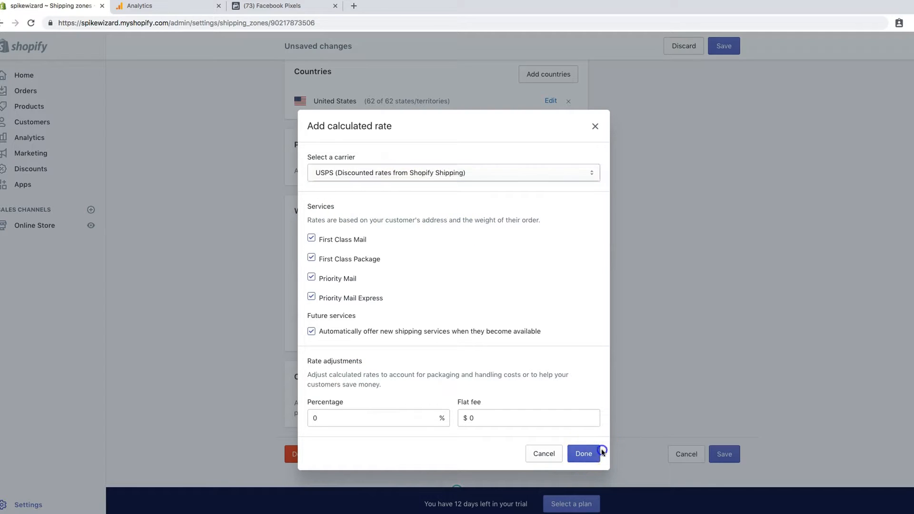
{"action": "scroll", "coordinate": [461, 442], "scroll_direction": "down", "scroll_amount": 3}
{"action": "scroll", "coordinate": [462, 442], "scroll_direction": "up", "scroll_amount": 2}
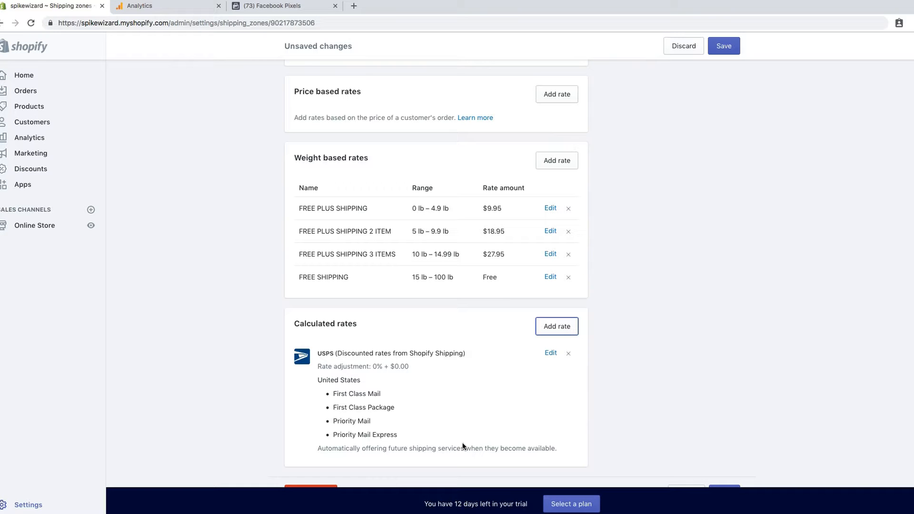
{"action": "left_click", "coordinate": [568, 353]}
Step: Save the Domestic zone with its weight based rates and return to the Shipping settings
{"action": "scroll", "coordinate": [479, 257], "scroll_direction": "up", "scroll_amount": 5}
{"action": "left_click", "coordinate": [717, 45]}
{"action": "left_click", "coordinate": [305, 79]}
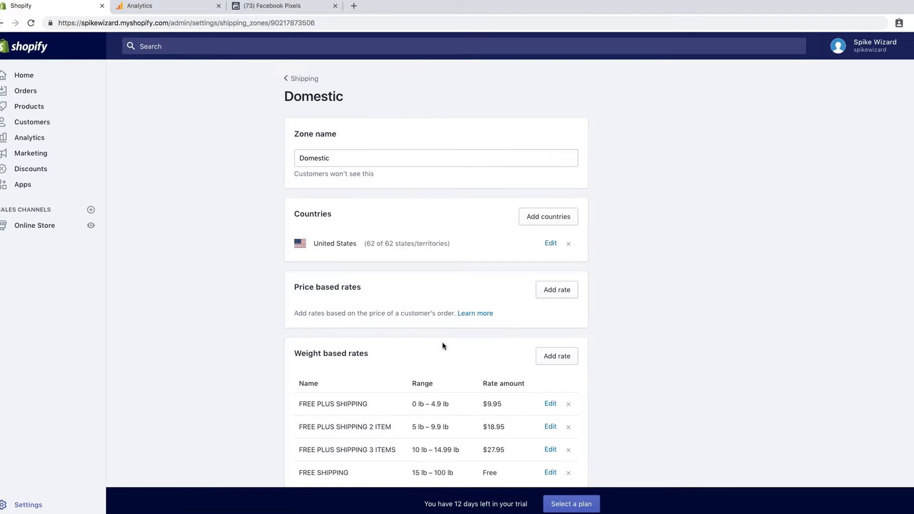
{"action": "scroll", "coordinate": [442, 343], "scroll_direction": "down", "scroll_amount": 4}
{"action": "scroll", "coordinate": [397, 341], "scroll_direction": "up", "scroll_amount": 4}
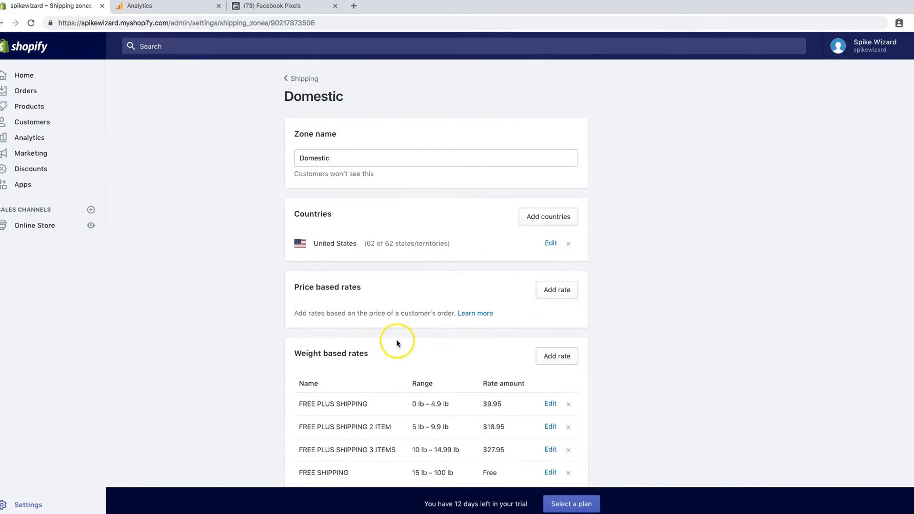
{"action": "left_click", "coordinate": [308, 78]}
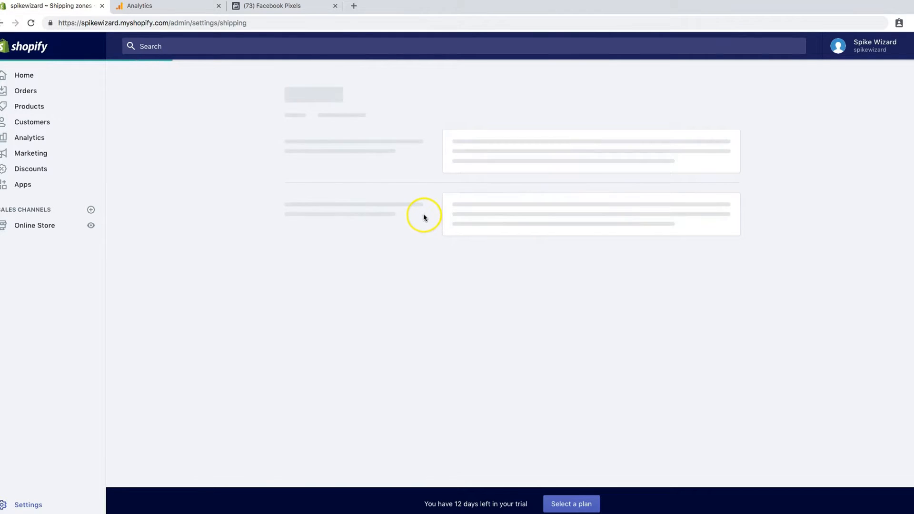
Step: Open the Rest of World shipping zone for editing and review its calculated rates
{"action": "scroll", "coordinate": [436, 207], "scroll_direction": "down", "scroll_amount": 1}
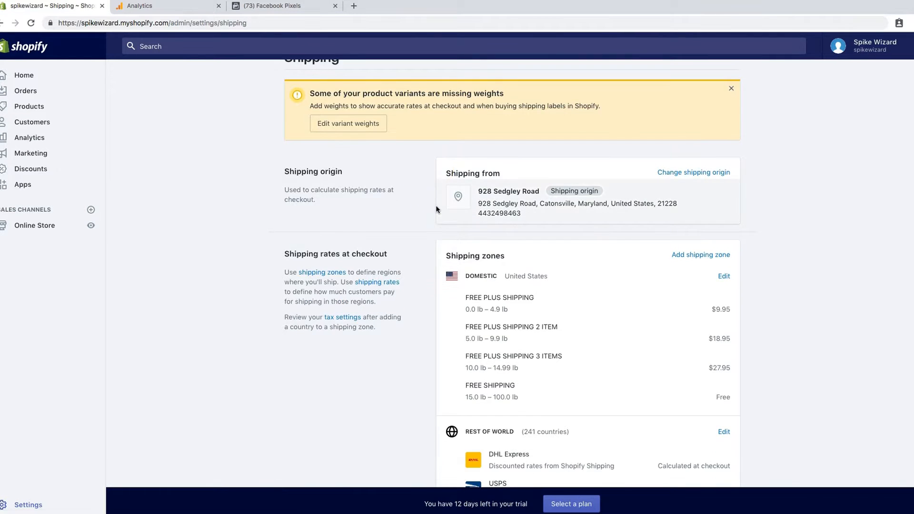
{"action": "scroll", "coordinate": [435, 207], "scroll_direction": "down", "scroll_amount": 4}
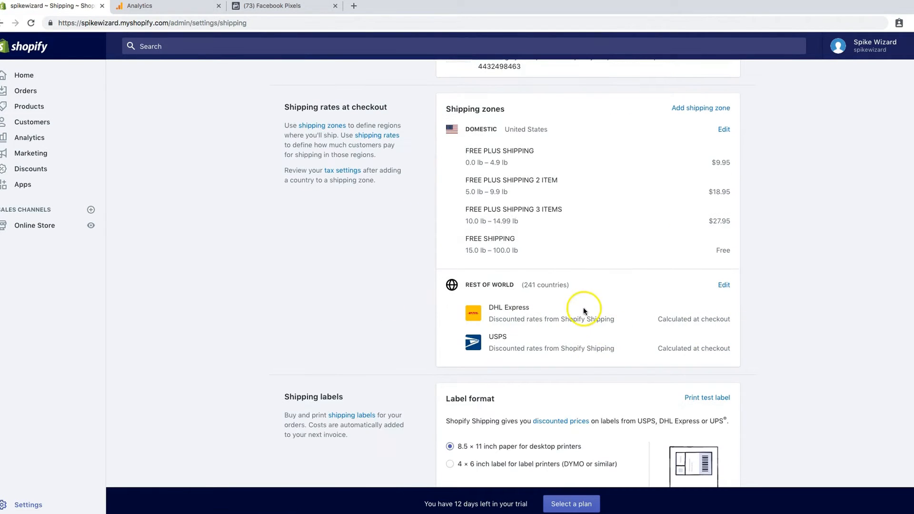
{"action": "left_click", "coordinate": [716, 289]}
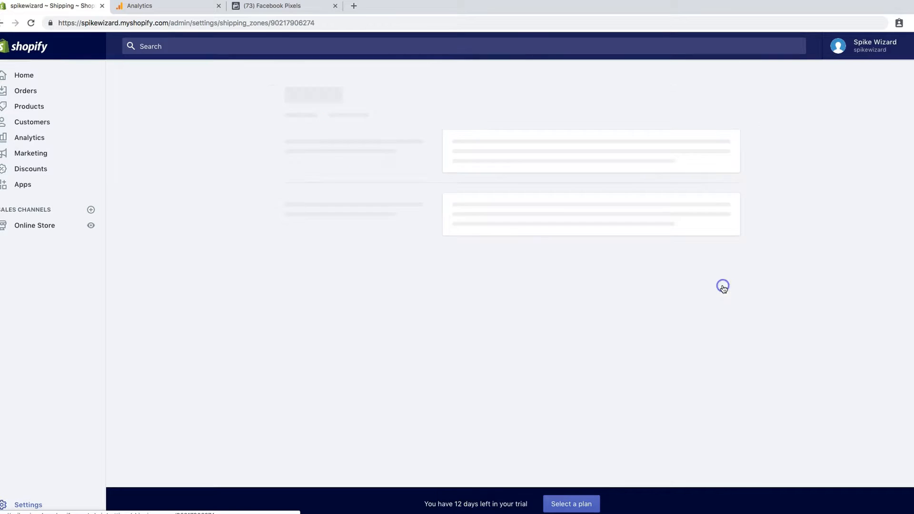
{"action": "scroll", "coordinate": [432, 310], "scroll_direction": "down", "scroll_amount": 5}
{"action": "scroll", "coordinate": [433, 312], "scroll_direction": "down", "scroll_amount": 4}
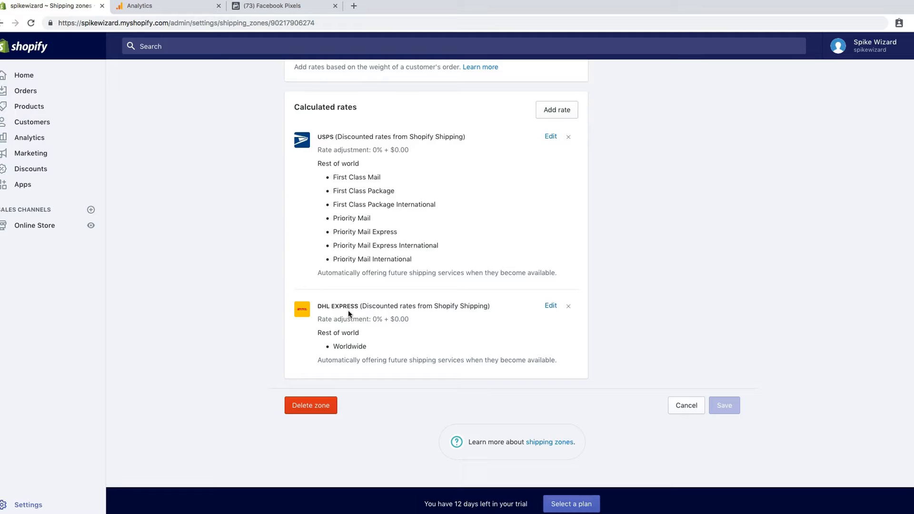
Step: Start adding countries to the Rest of world zone, search for "united" and select United Kingdom
{"action": "scroll", "coordinate": [378, 321], "scroll_direction": "up", "scroll_amount": 3}
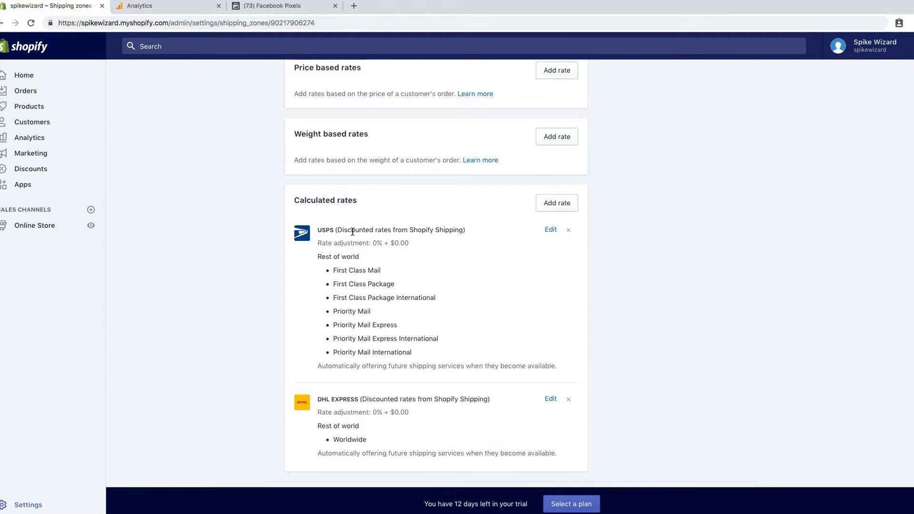
{"action": "scroll", "coordinate": [361, 312], "scroll_direction": "up", "scroll_amount": 8}
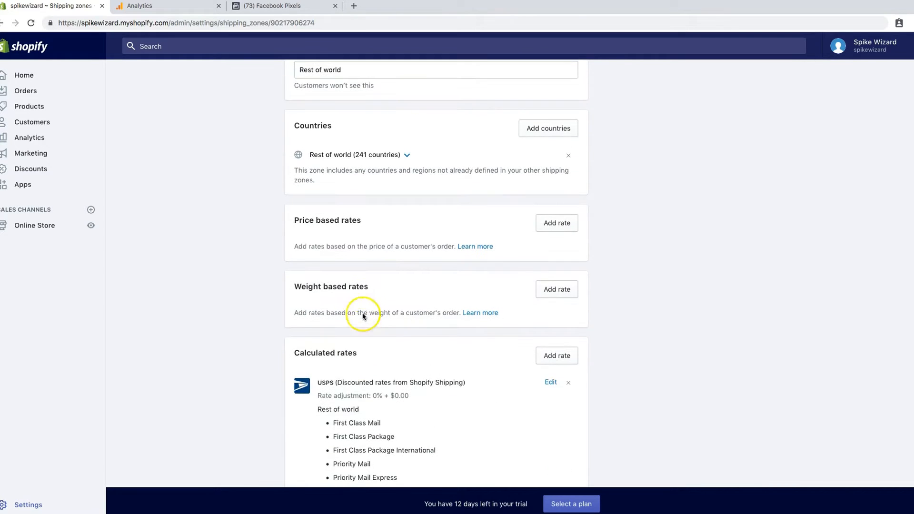
{"action": "left_click", "coordinate": [552, 216]}
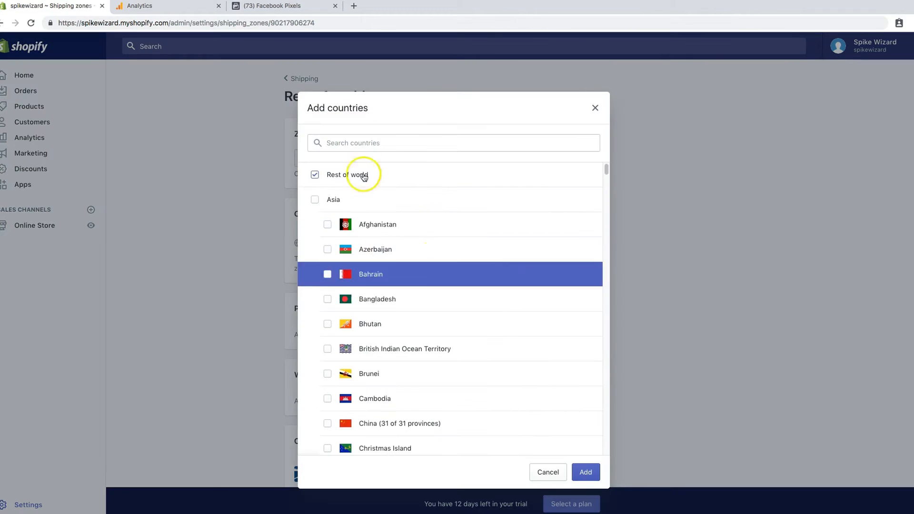
{"action": "left_click", "coordinate": [375, 143]}
{"action": "type", "text": "unITED"}
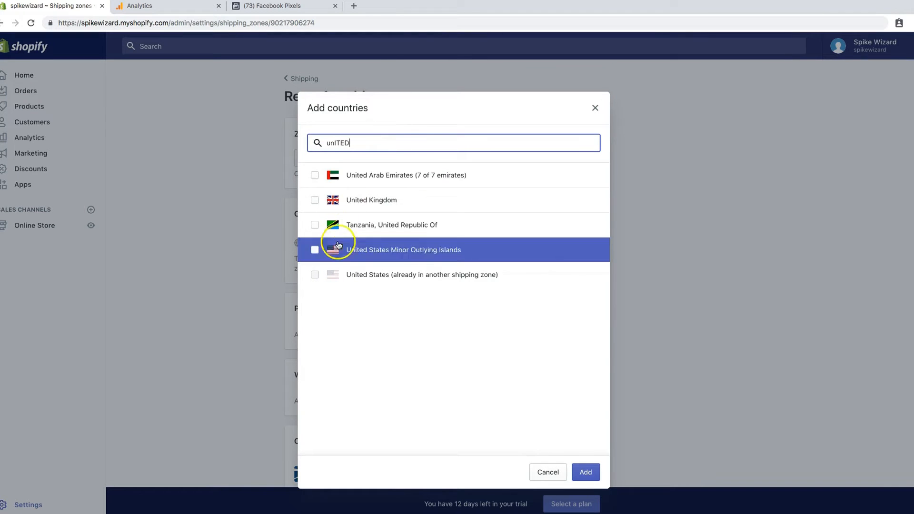
{"action": "left_click", "coordinate": [352, 199]}
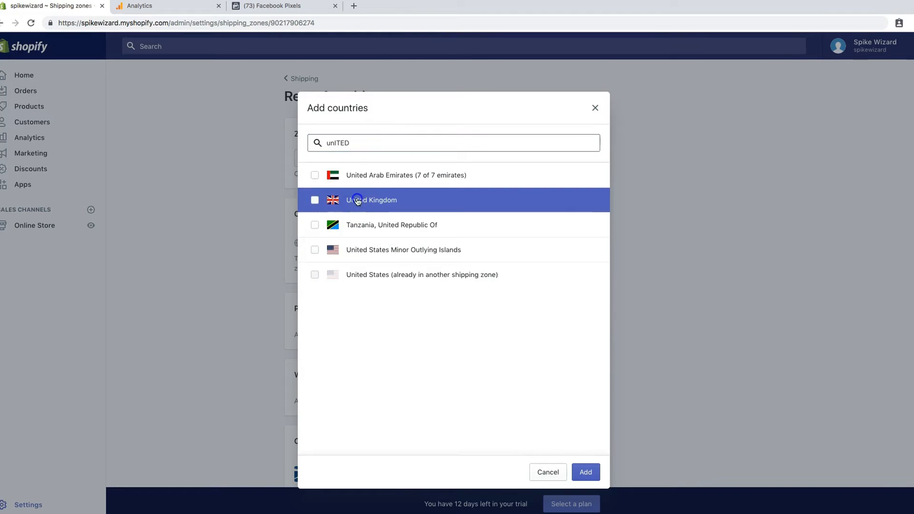
Step: Search the country list for Australia and New Zealand and select both of them as well
{"action": "left_click", "coordinate": [343, 144]}
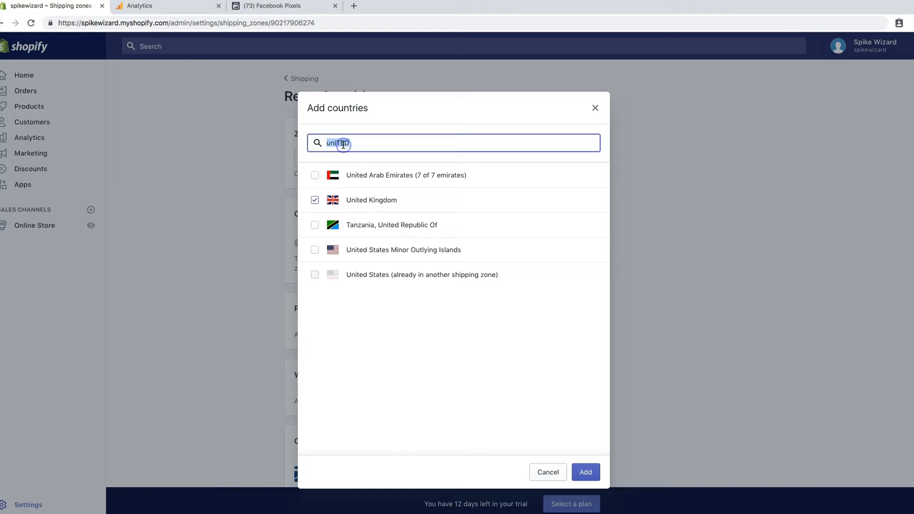
{"action": "type", "text": "aUSTRA"}
{"action": "left_click", "coordinate": [324, 175]}
{"action": "left_click", "coordinate": [351, 145]}
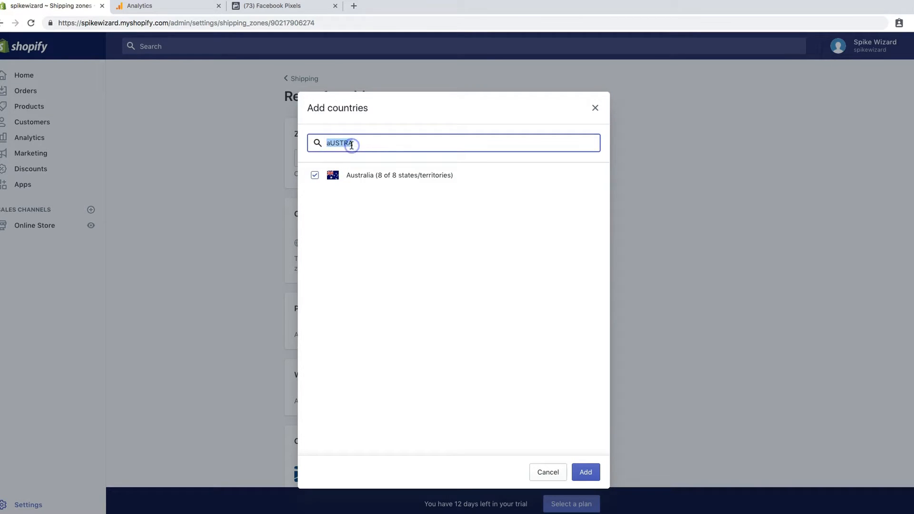
{"action": "type", "text": "NEW"}
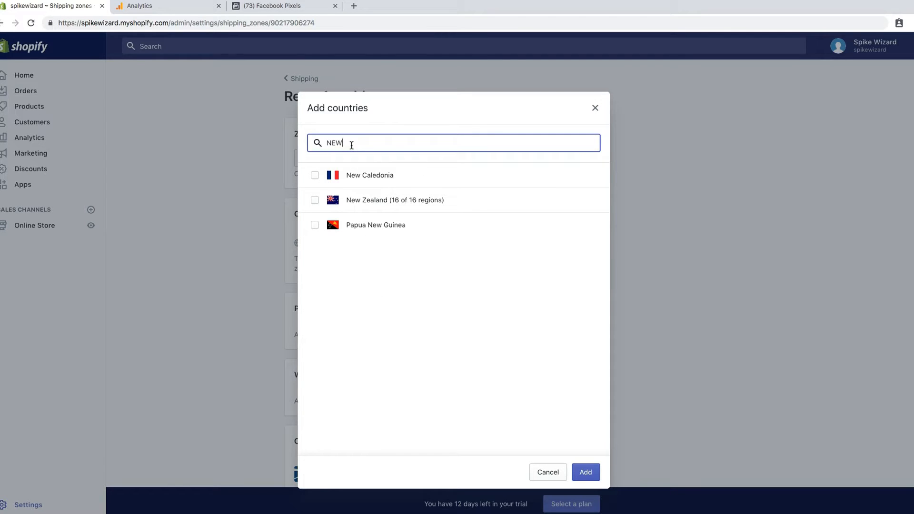
{"action": "left_click", "coordinate": [348, 200]}
Step: Search for Canada, select it and add the selected countries to the zone in place of Rest of world
{"action": "left_click", "coordinate": [339, 142]}
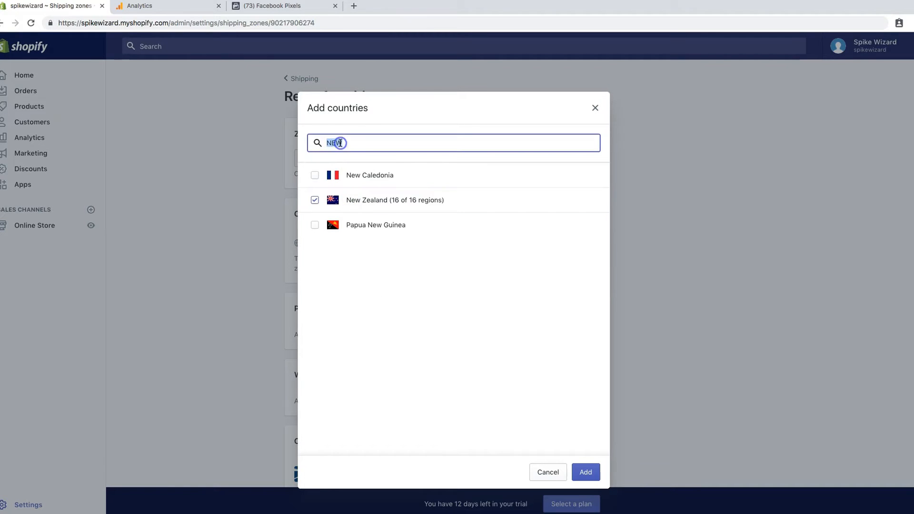
{"action": "type", "text": "CAND"}
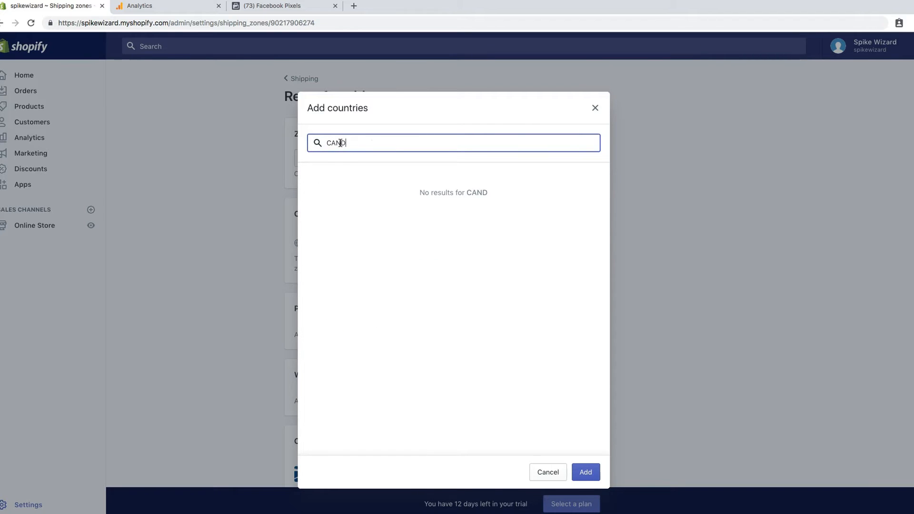
{"action": "key", "text": "BackSpace"}
{"action": "type", "text": "A"}
{"action": "left_click", "coordinate": [337, 180]}
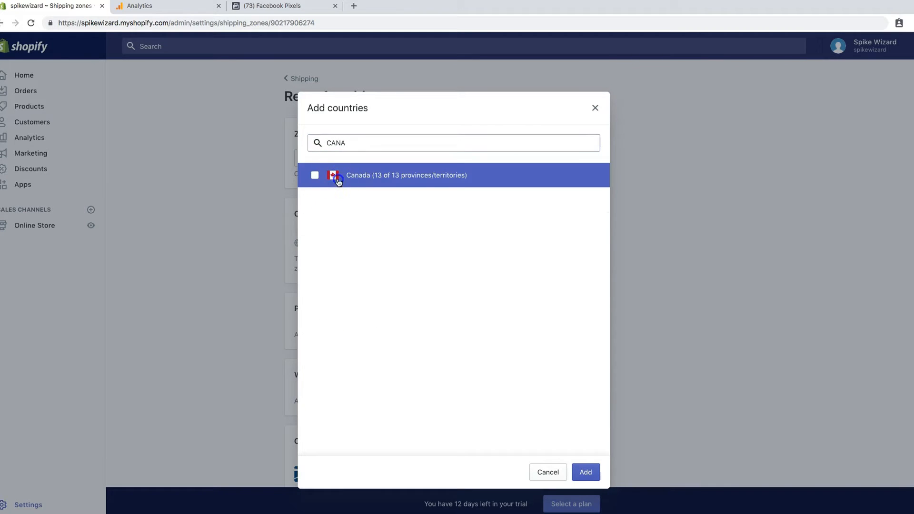
{"action": "left_click", "coordinate": [585, 472]}
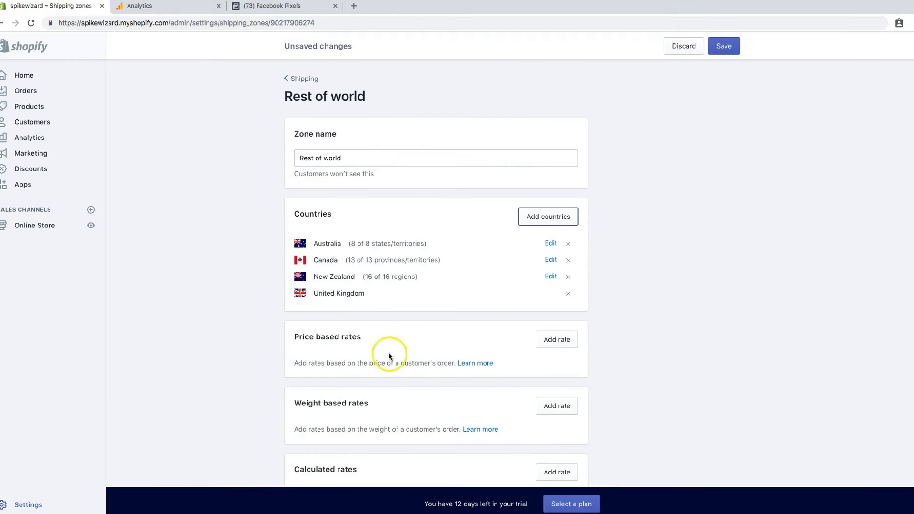
Step: Remove Australia, Canada, New Zealand and United Kingdom from the zone's countries
{"action": "scroll", "coordinate": [440, 376], "scroll_direction": "down", "scroll_amount": 1}
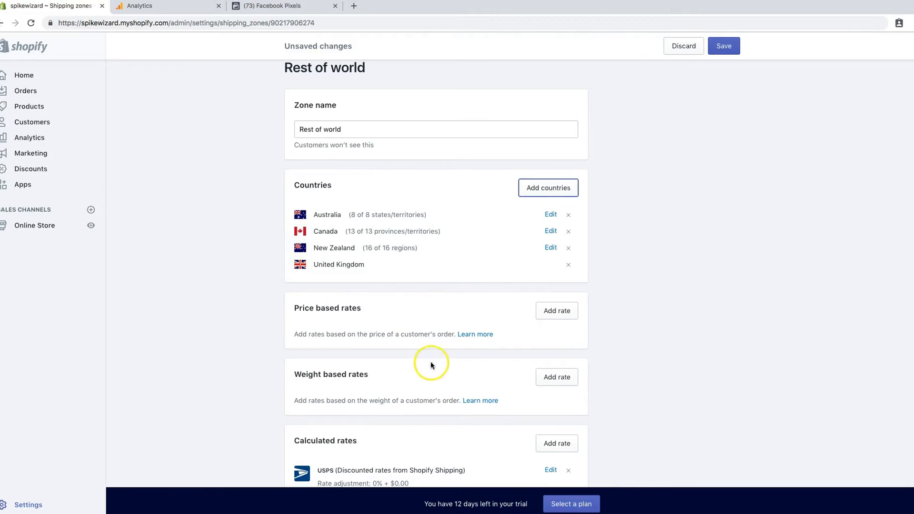
{"action": "scroll", "coordinate": [429, 353], "scroll_direction": "down", "scroll_amount": 1}
{"action": "scroll", "coordinate": [422, 344], "scroll_direction": "down", "scroll_amount": 2}
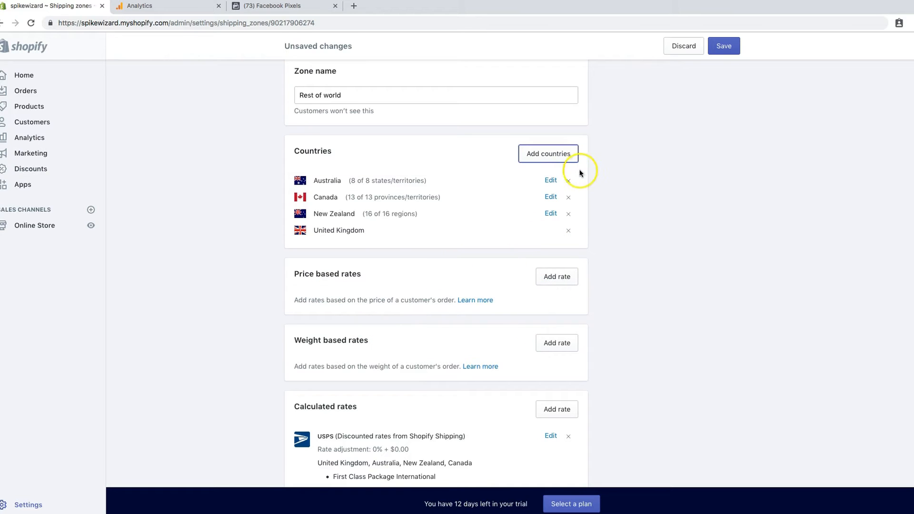
{"action": "left_click", "coordinate": [565, 180]}
{"action": "left_click", "coordinate": [566, 181]}
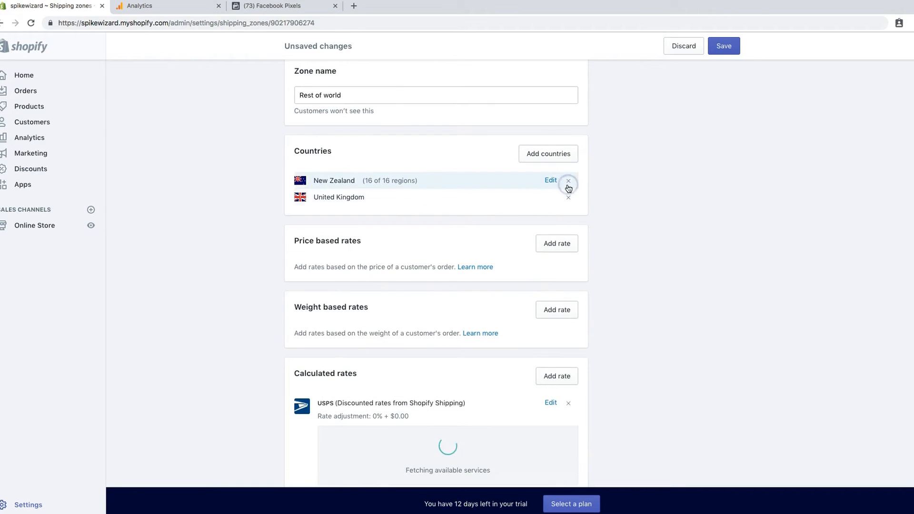
{"action": "left_click", "coordinate": [568, 184]}
{"action": "left_click", "coordinate": [567, 183]}
Step: Add Rest of world back to the zone's countries and save the zone
{"action": "left_click", "coordinate": [531, 153]}
{"action": "left_click", "coordinate": [313, 172]}
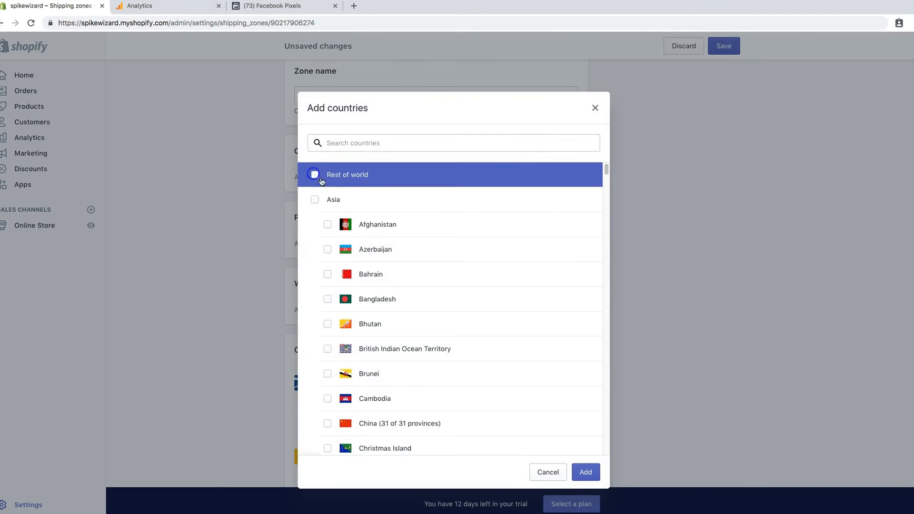
{"action": "left_click", "coordinate": [586, 471]}
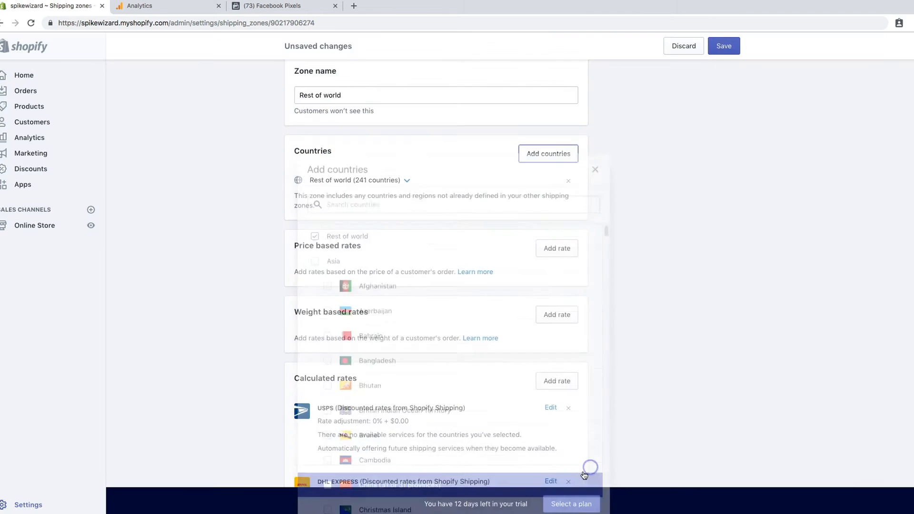
{"action": "scroll", "coordinate": [525, 286], "scroll_direction": "down", "scroll_amount": 2}
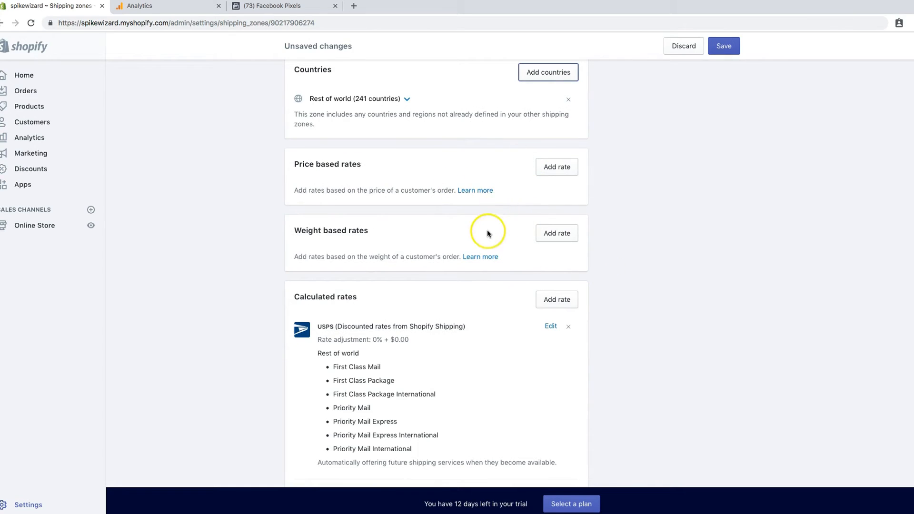
{"action": "left_click", "coordinate": [721, 46]}
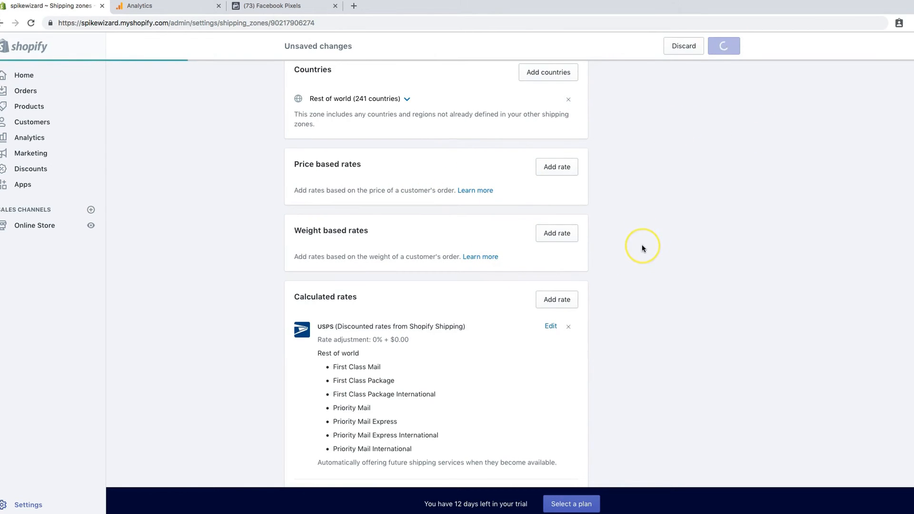